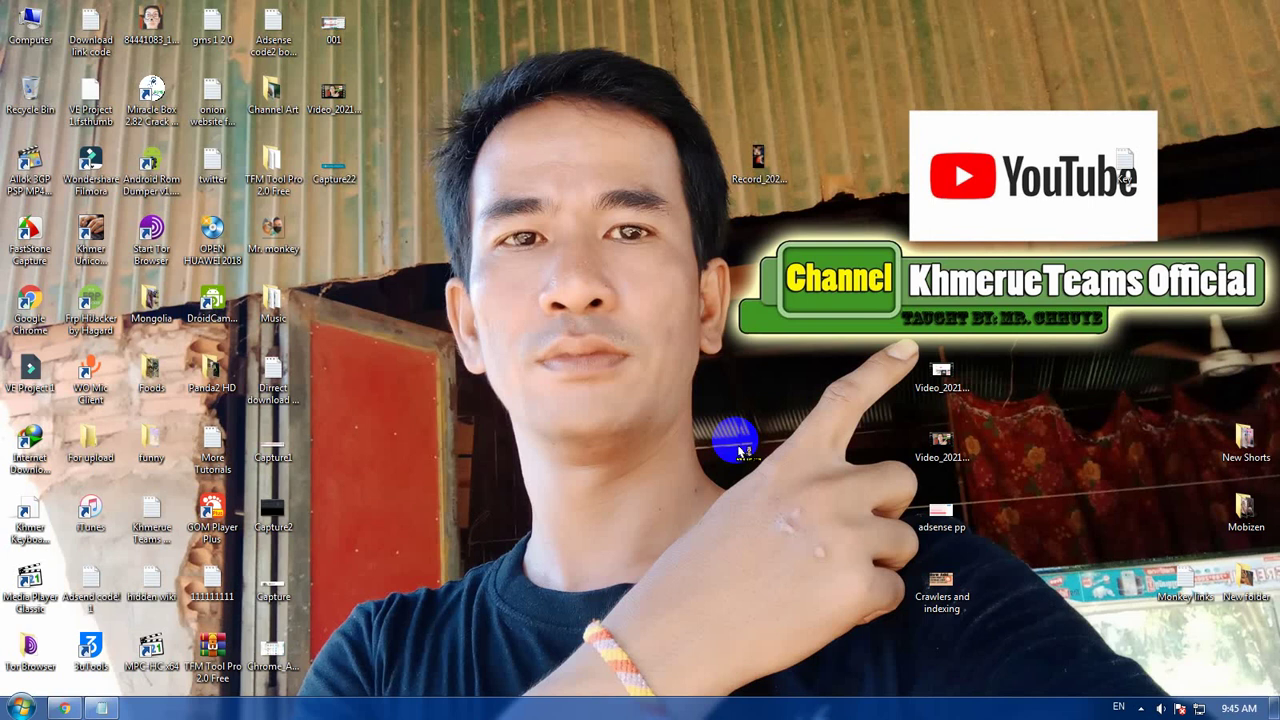
Restore the Chrome window showing the signed-in Yandex.Webmaster welcome page
{"action": "left_click", "coordinate": [64, 708]}
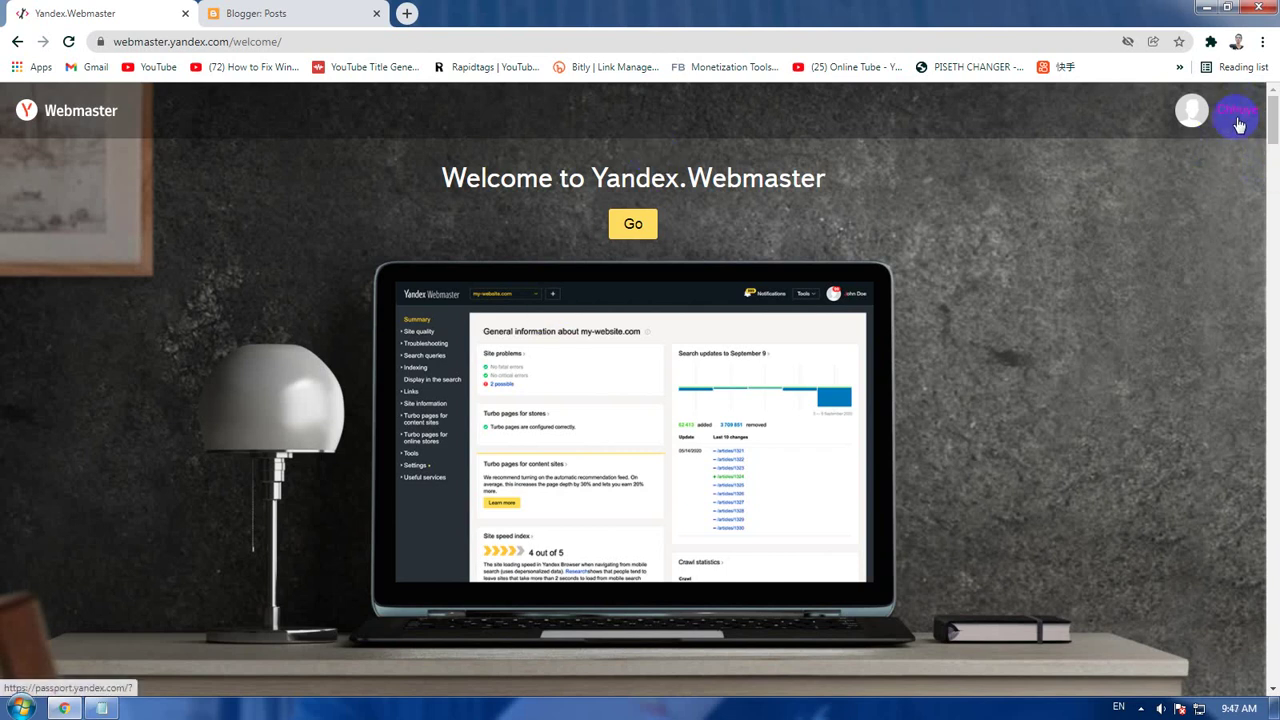
Enter the Webmaster Summary dashboard for khmerueteams.blogspot.com and highlight its site address
{"action": "left_click", "coordinate": [636, 224]}
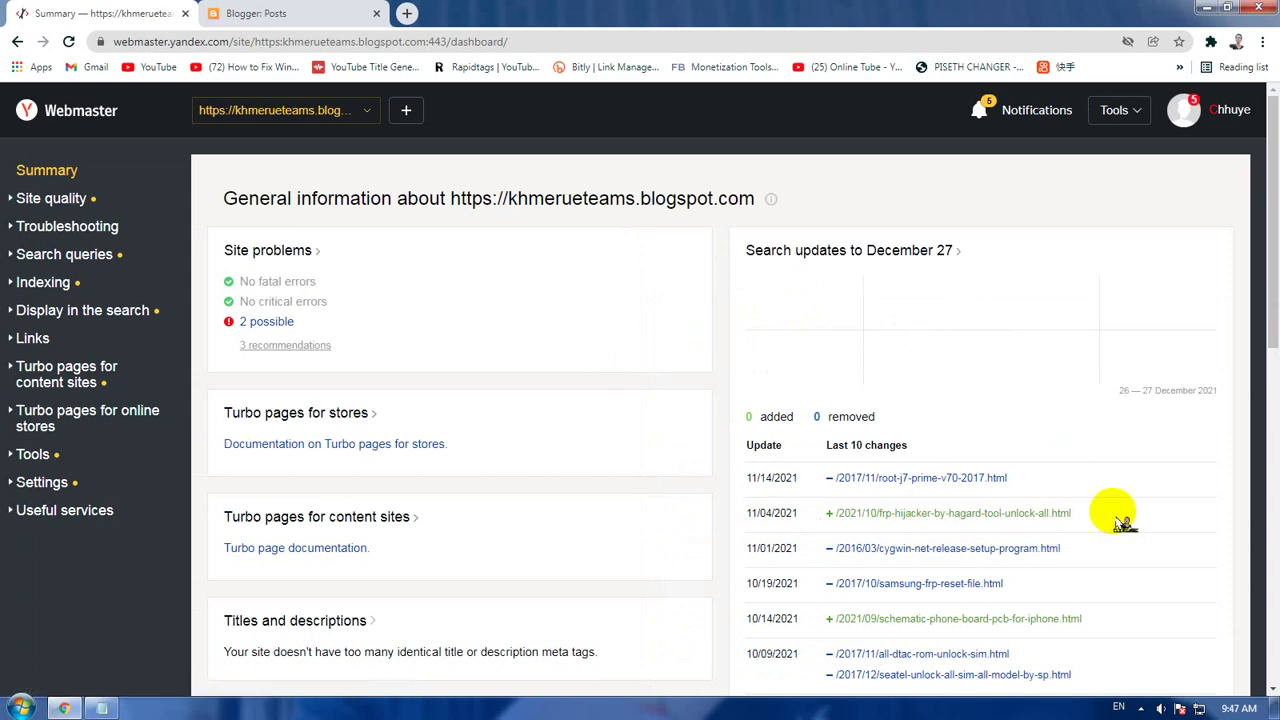
{"action": "scroll", "coordinate": [1124, 522], "scroll_direction": "down", "scroll_amount": 3}
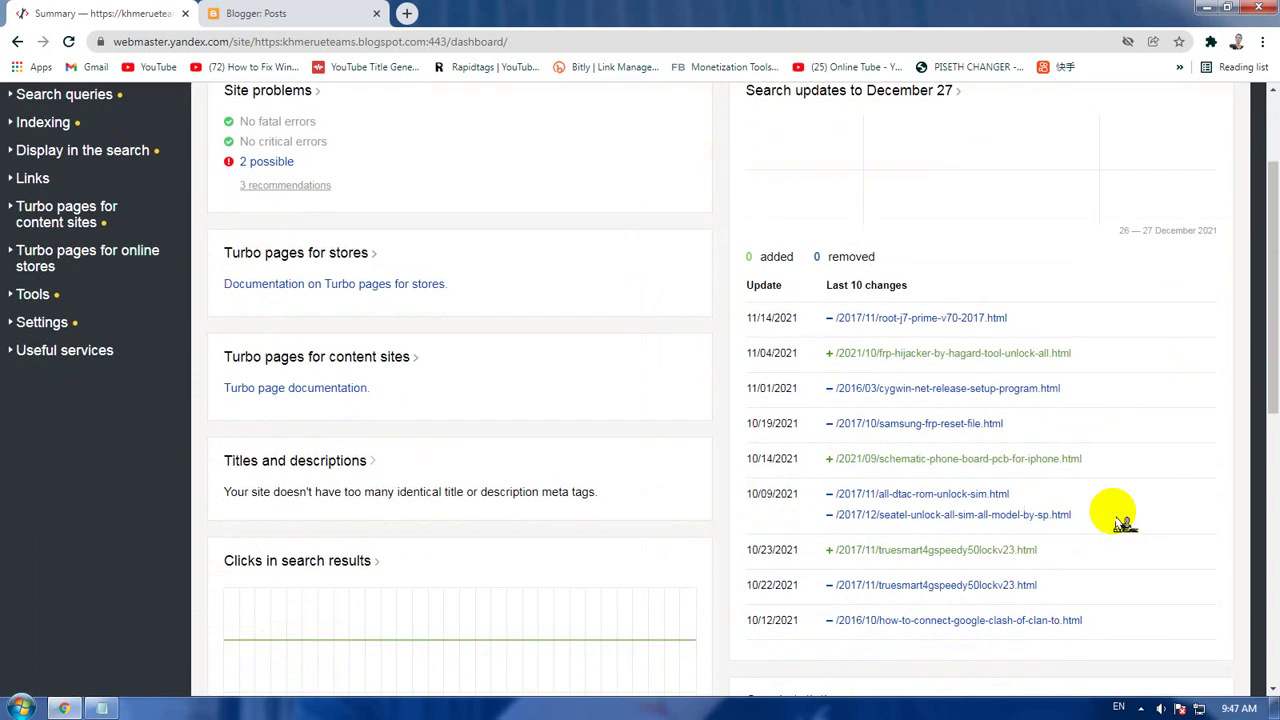
{"action": "scroll", "coordinate": [1124, 522], "scroll_direction": "up", "scroll_amount": 3}
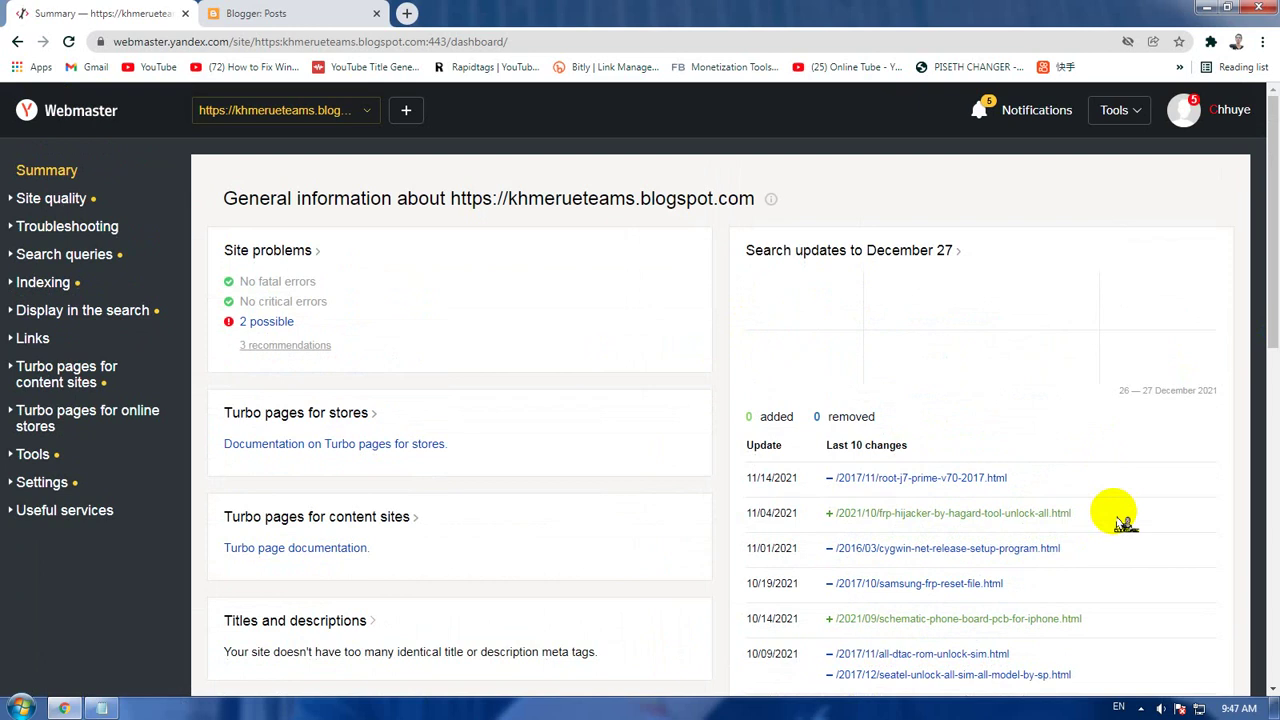
{"action": "left_click_drag", "start_coordinate": [451, 198], "coordinate": [757, 199]}
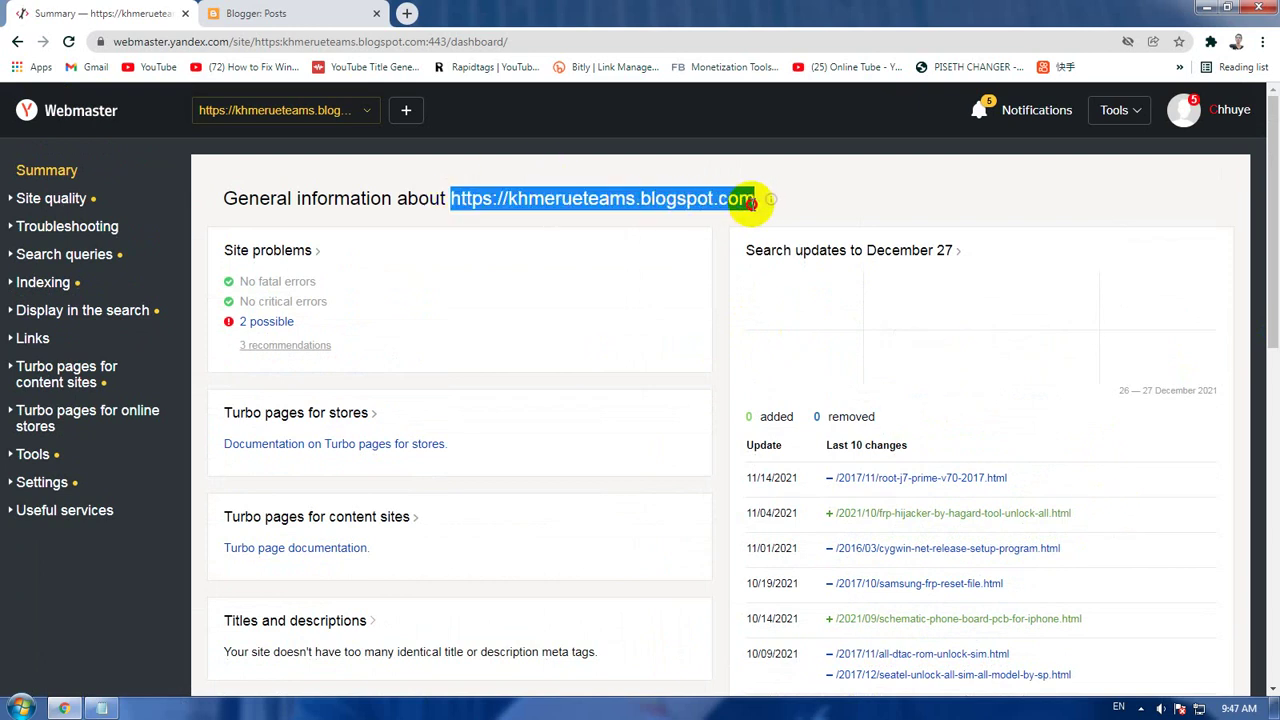
{"action": "left_click", "coordinate": [718, 340]}
Scroll through the site problems, search updates and crawl statistics, then back to the top
{"action": "scroll", "coordinate": [888, 375], "scroll_direction": "down", "scroll_amount": 1}
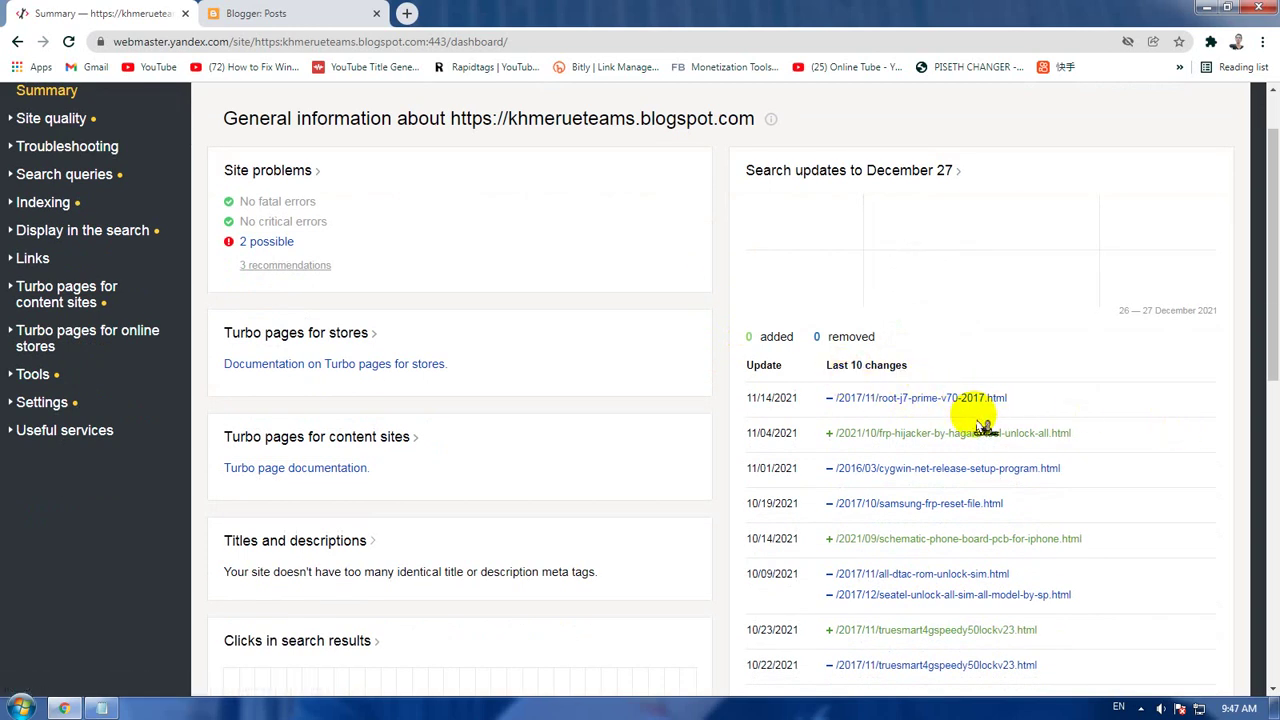
{"action": "scroll", "coordinate": [1000, 436], "scroll_direction": "down", "scroll_amount": 2}
{"action": "scroll", "coordinate": [1065, 432], "scroll_direction": "down", "scroll_amount": 2}
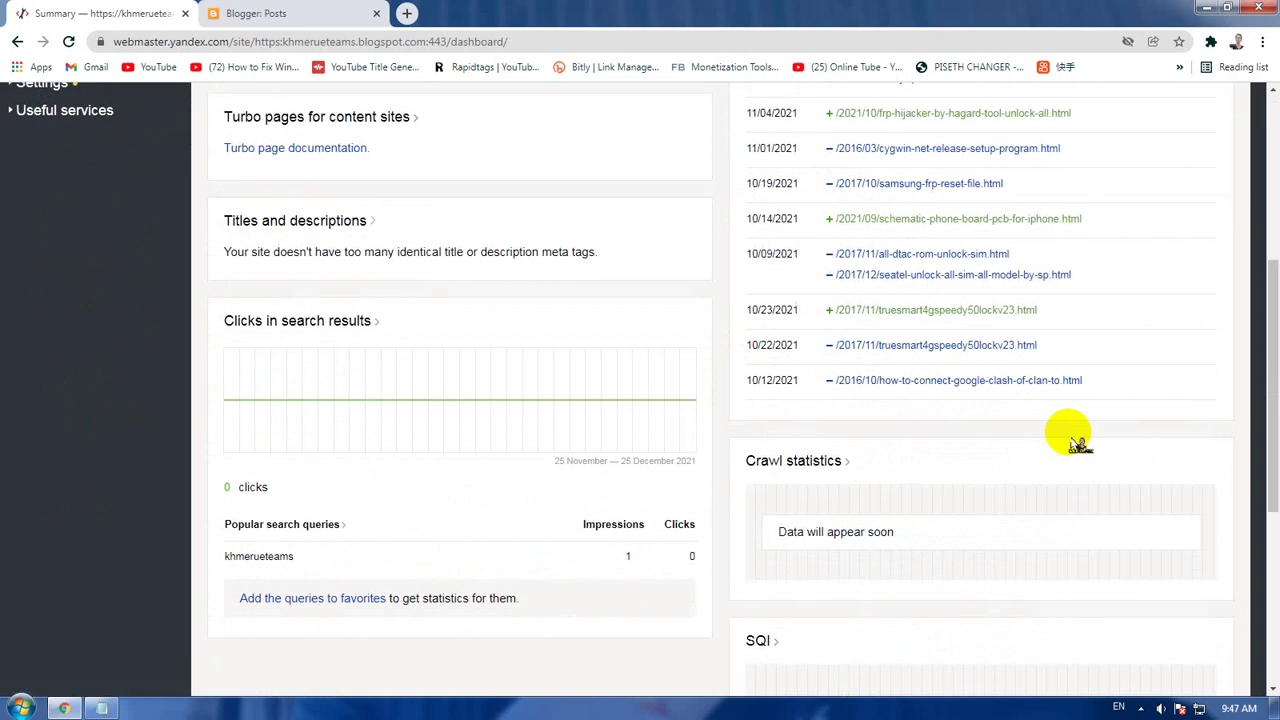
{"action": "scroll", "coordinate": [1078, 441], "scroll_direction": "up", "scroll_amount": 2}
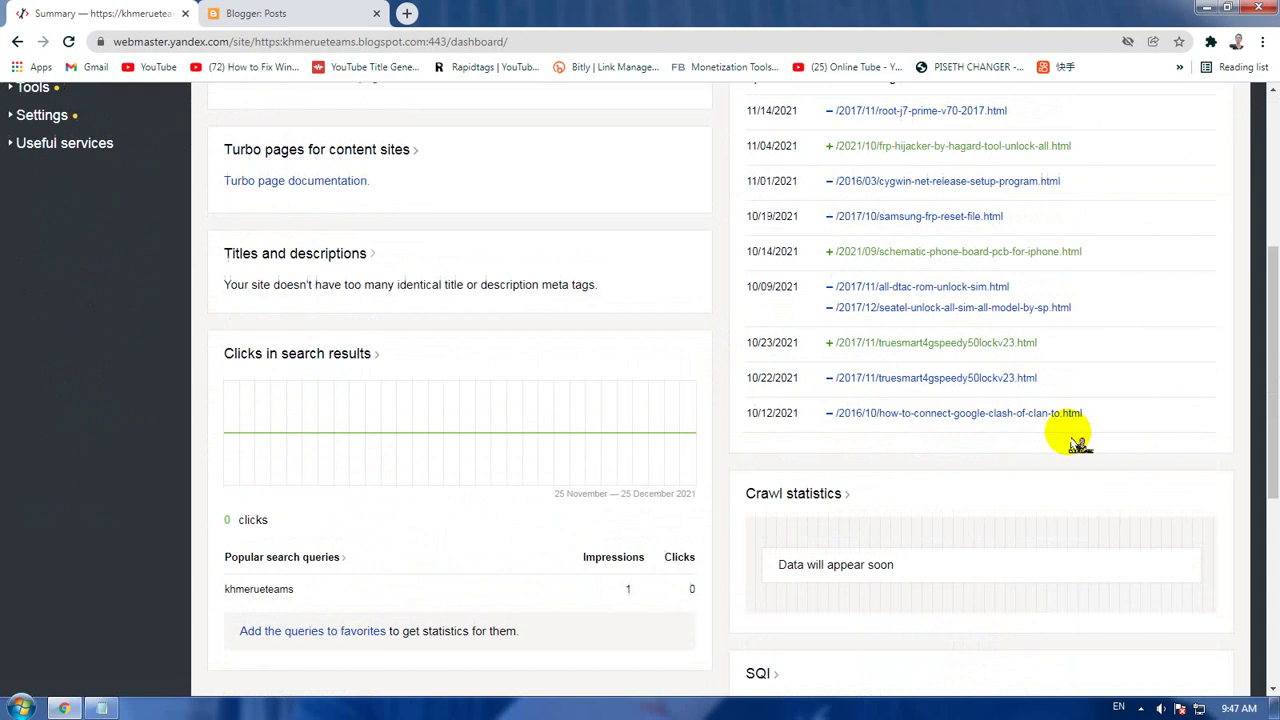
{"action": "scroll", "coordinate": [1078, 441], "scroll_direction": "up", "scroll_amount": 2}
{"action": "scroll", "coordinate": [1070, 435], "scroll_direction": "down", "scroll_amount": 4}
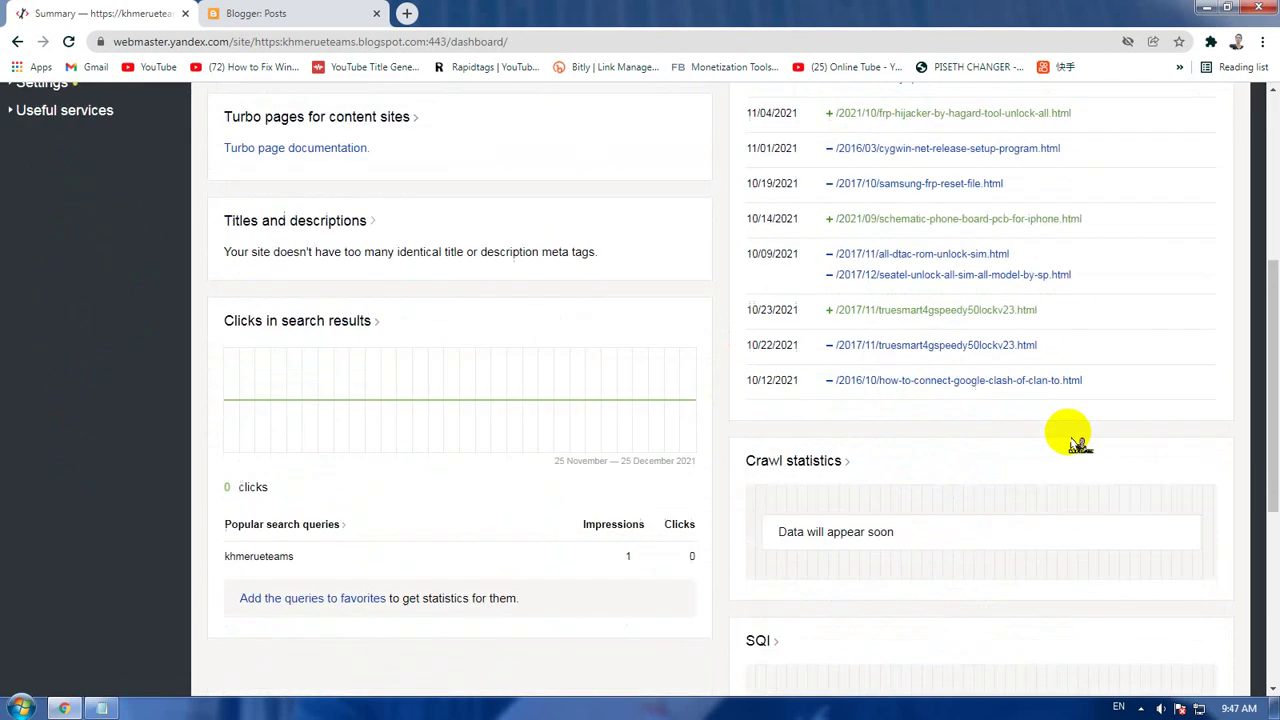
{"action": "scroll", "coordinate": [1066, 429], "scroll_direction": "down", "scroll_amount": 4}
{"action": "scroll", "coordinate": [1066, 429], "scroll_direction": "up", "scroll_amount": 1}
{"action": "scroll", "coordinate": [1050, 440], "scroll_direction": "up", "scroll_amount": 2}
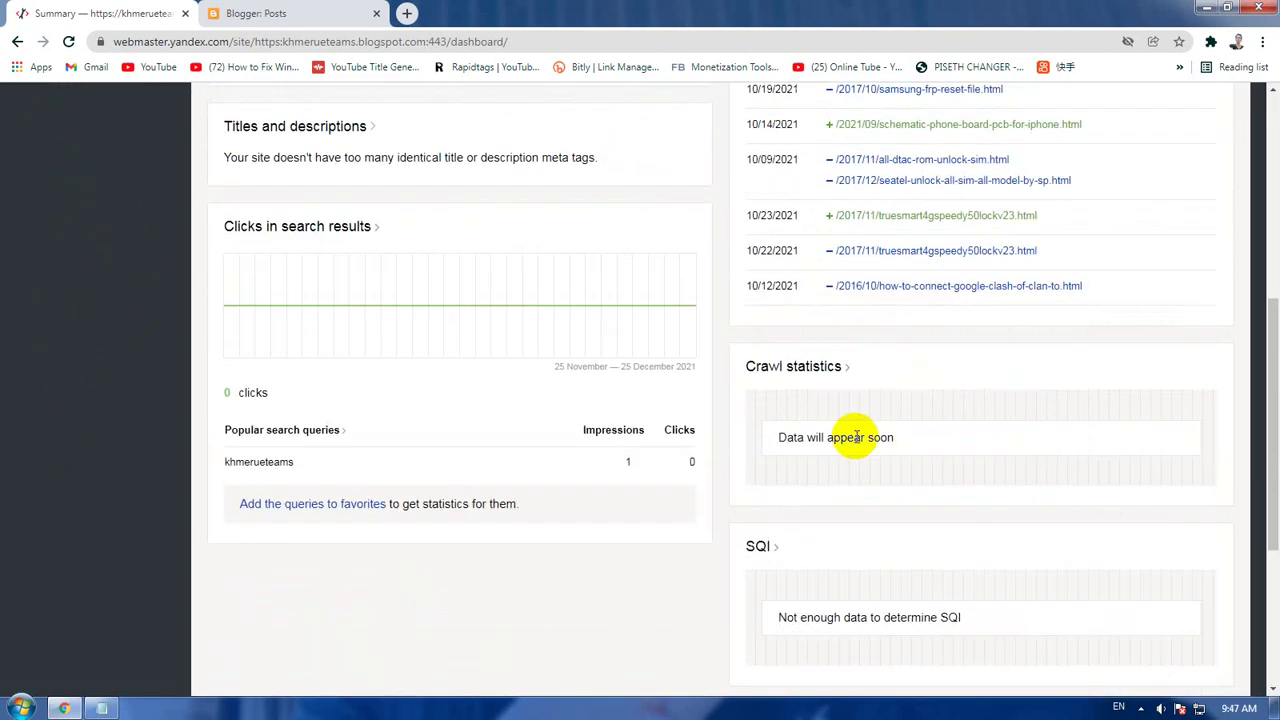
{"action": "scroll", "coordinate": [857, 440], "scroll_direction": "up", "scroll_amount": 4}
{"action": "scroll", "coordinate": [850, 400], "scroll_direction": "up", "scroll_amount": 1}
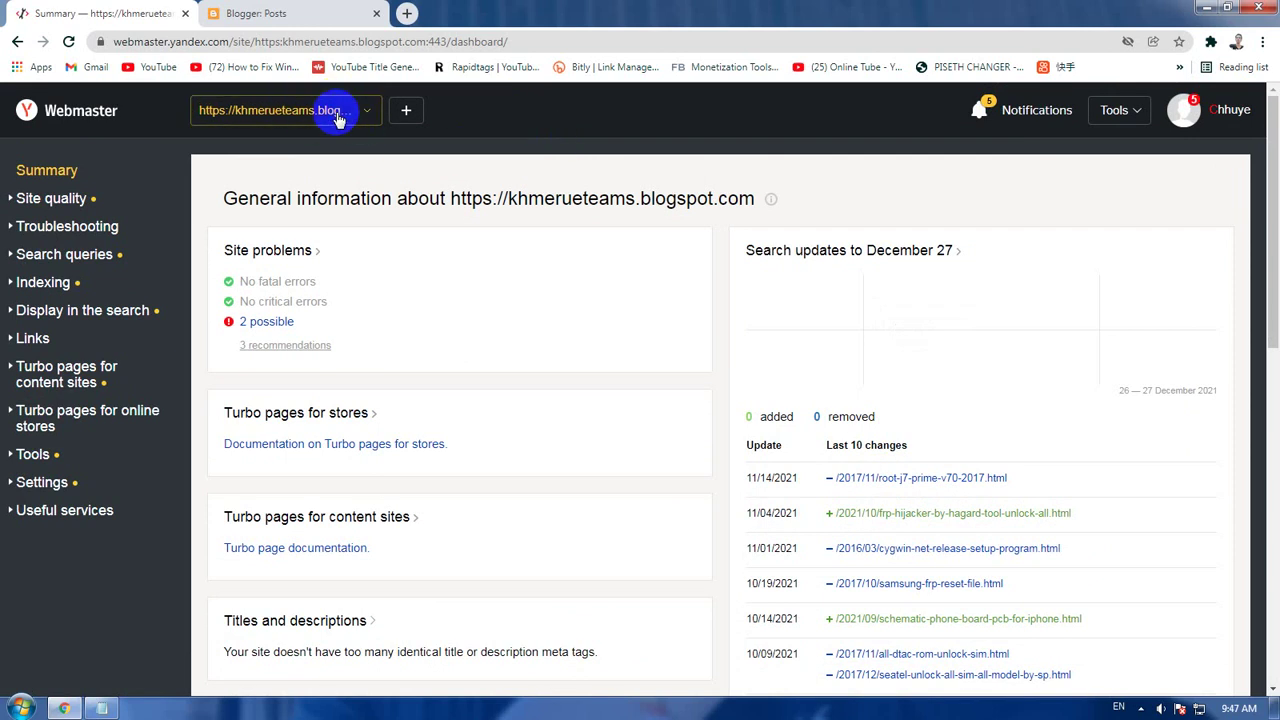
Browse the site list and account menu, then choose to add a new site
{"action": "left_click", "coordinate": [338, 117]}
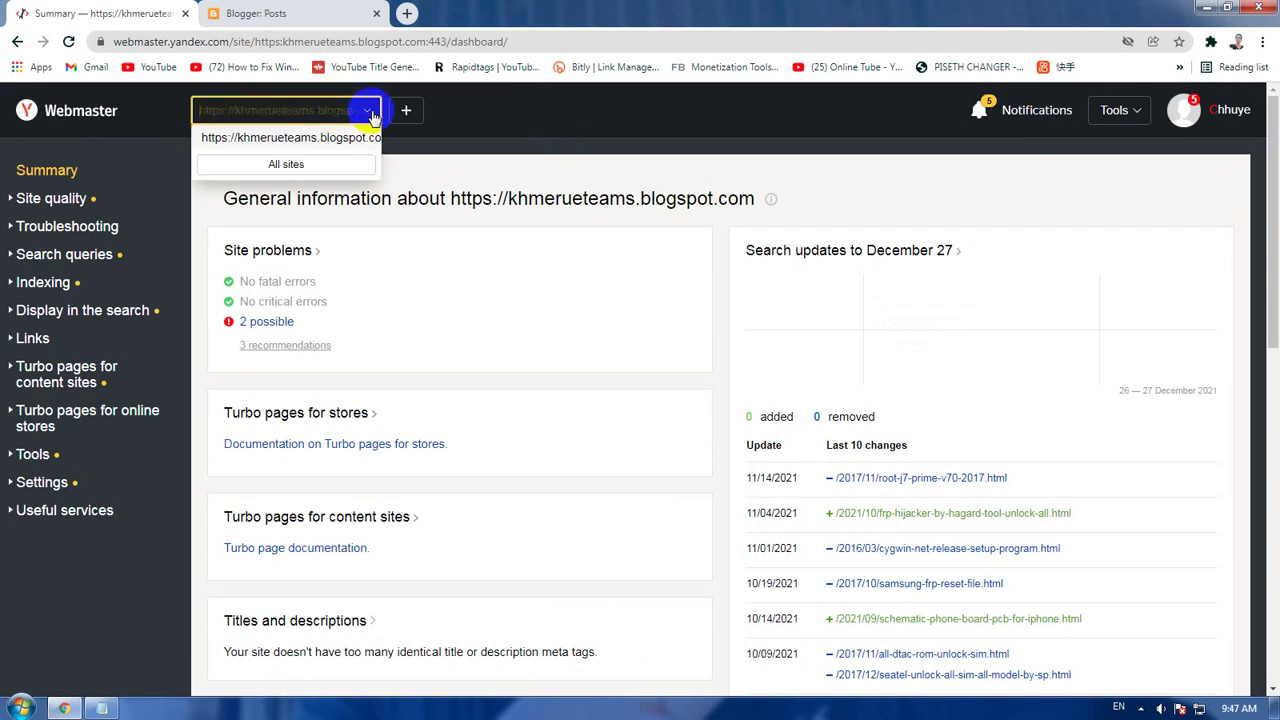
{"action": "left_click", "coordinate": [545, 115]}
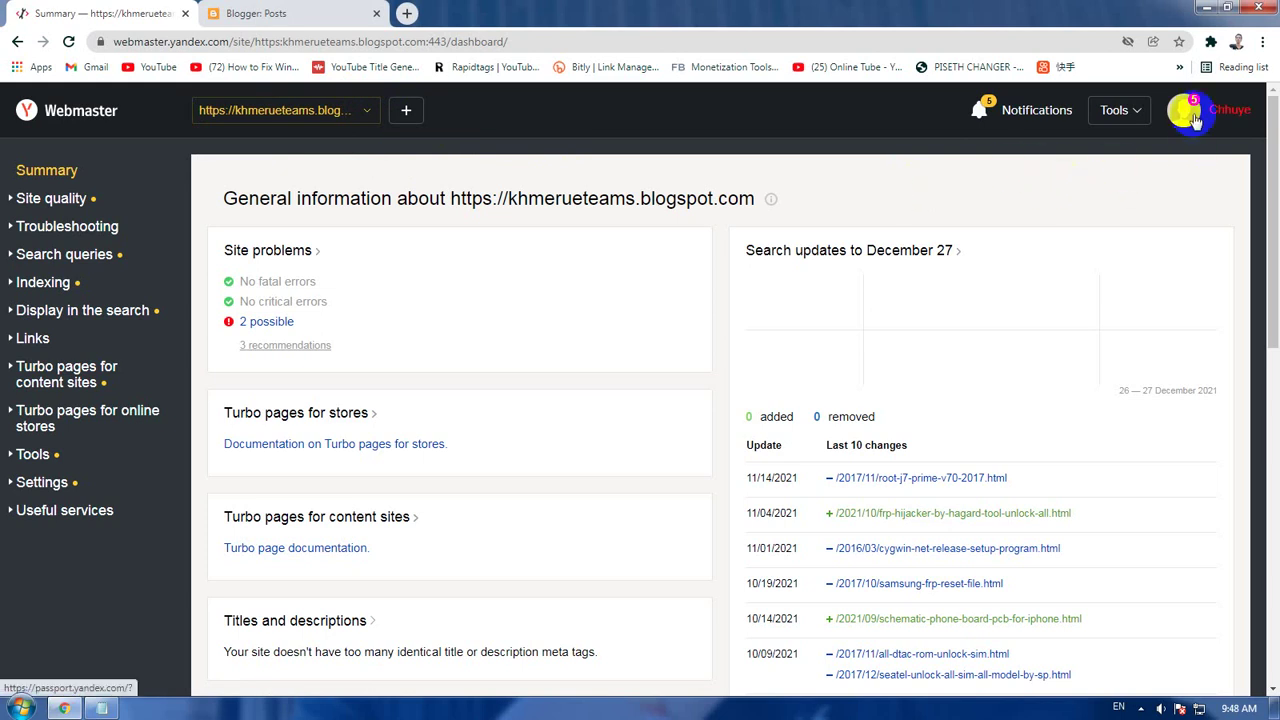
{"action": "left_click", "coordinate": [1195, 120]}
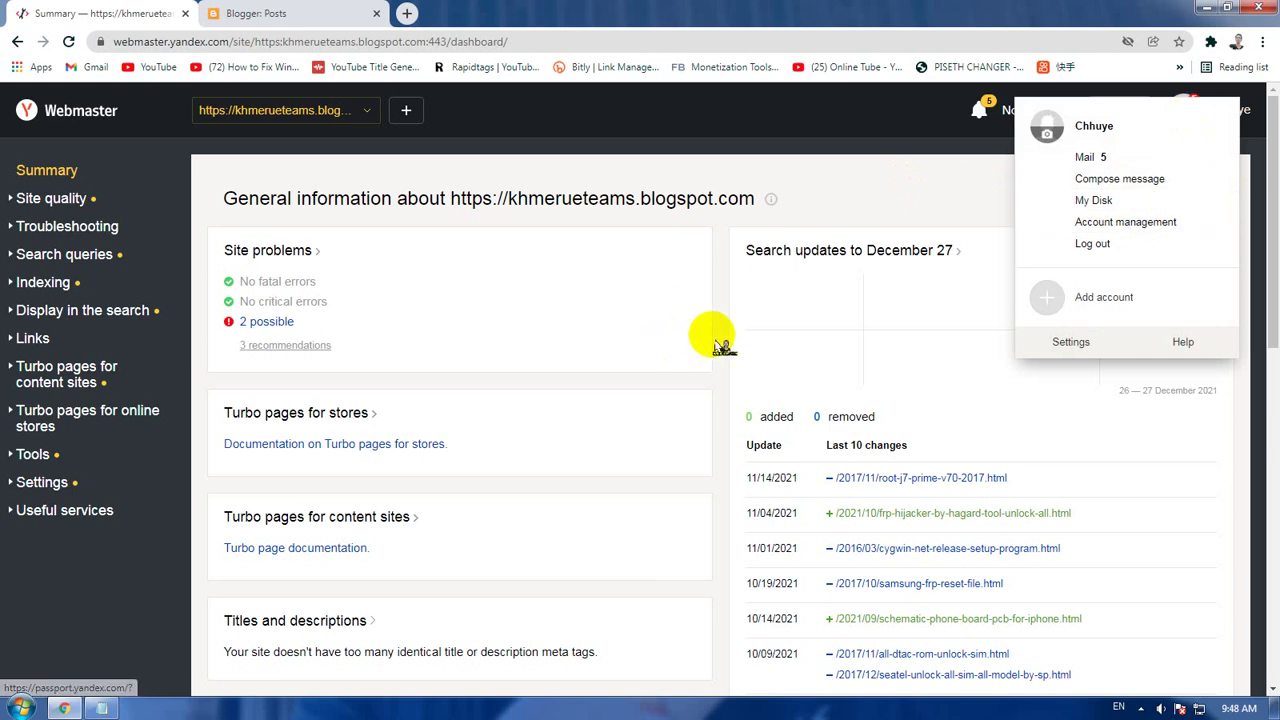
{"action": "left_click", "coordinate": [922, 136]}
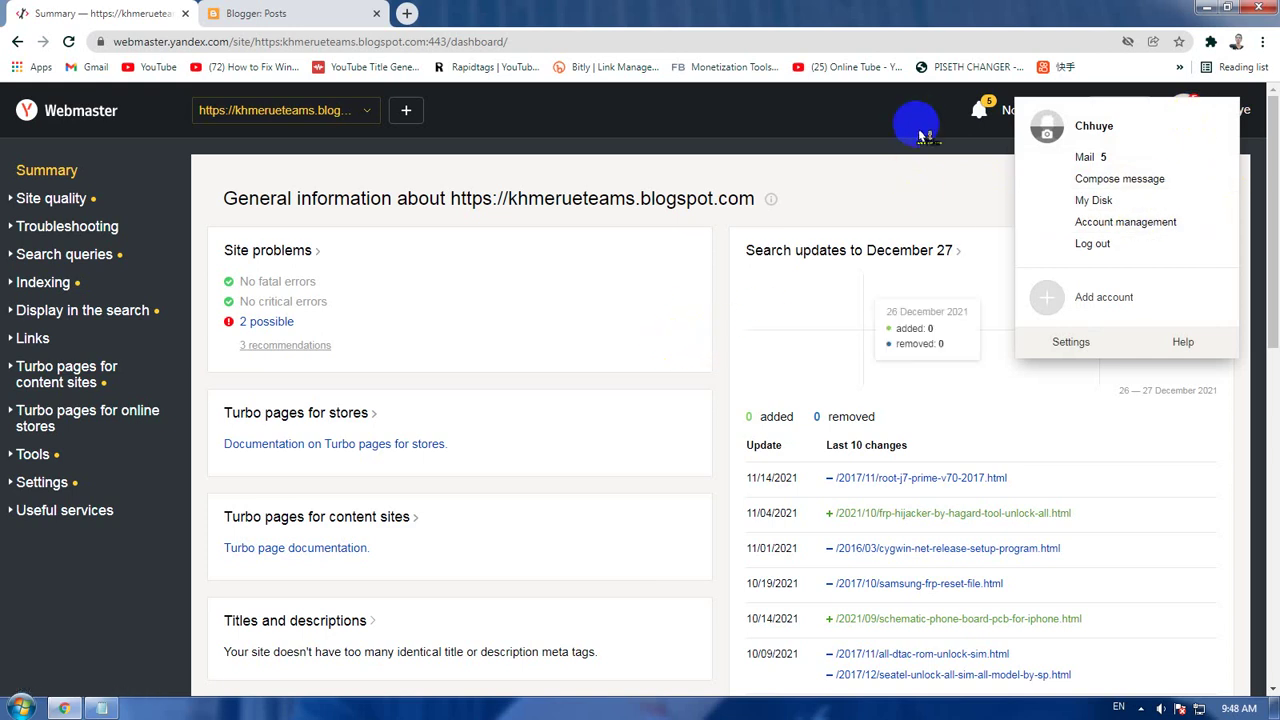
Open the add-site form, then copy the live blog's address khmeruehtml.blogspot.com from Blogger
{"action": "left_click", "coordinate": [407, 115]}
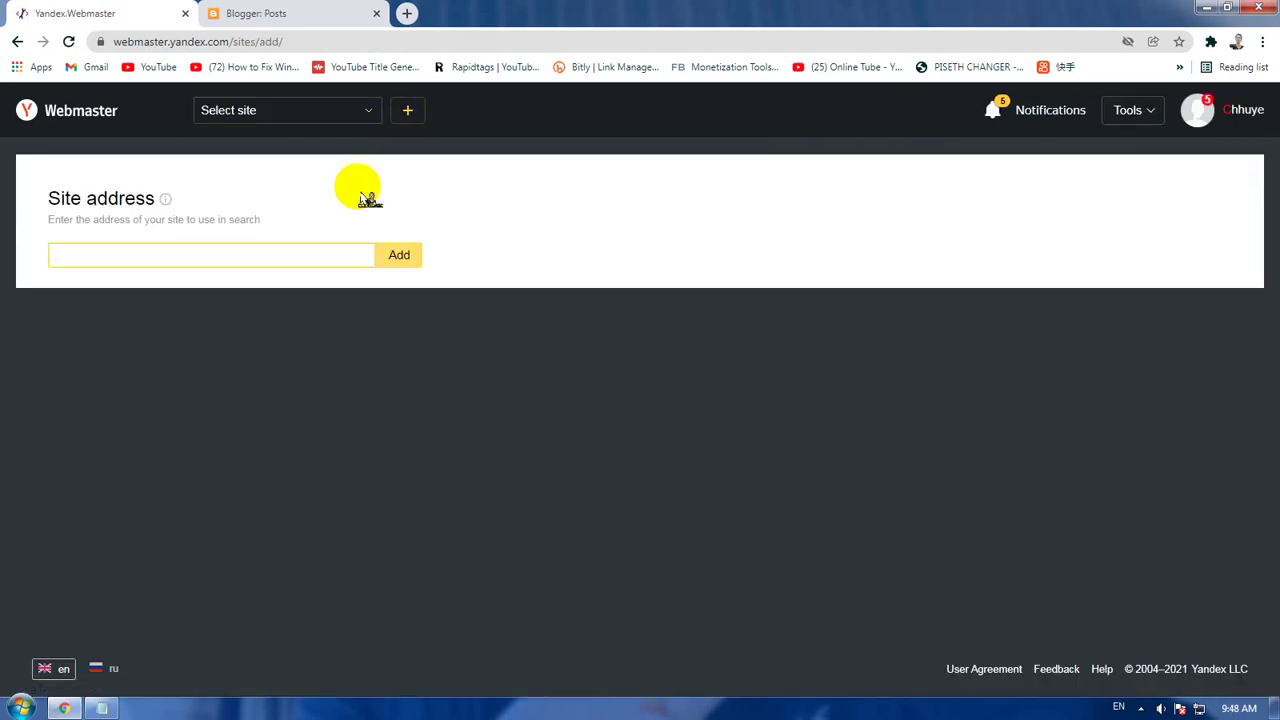
{"action": "left_click", "coordinate": [292, 12]}
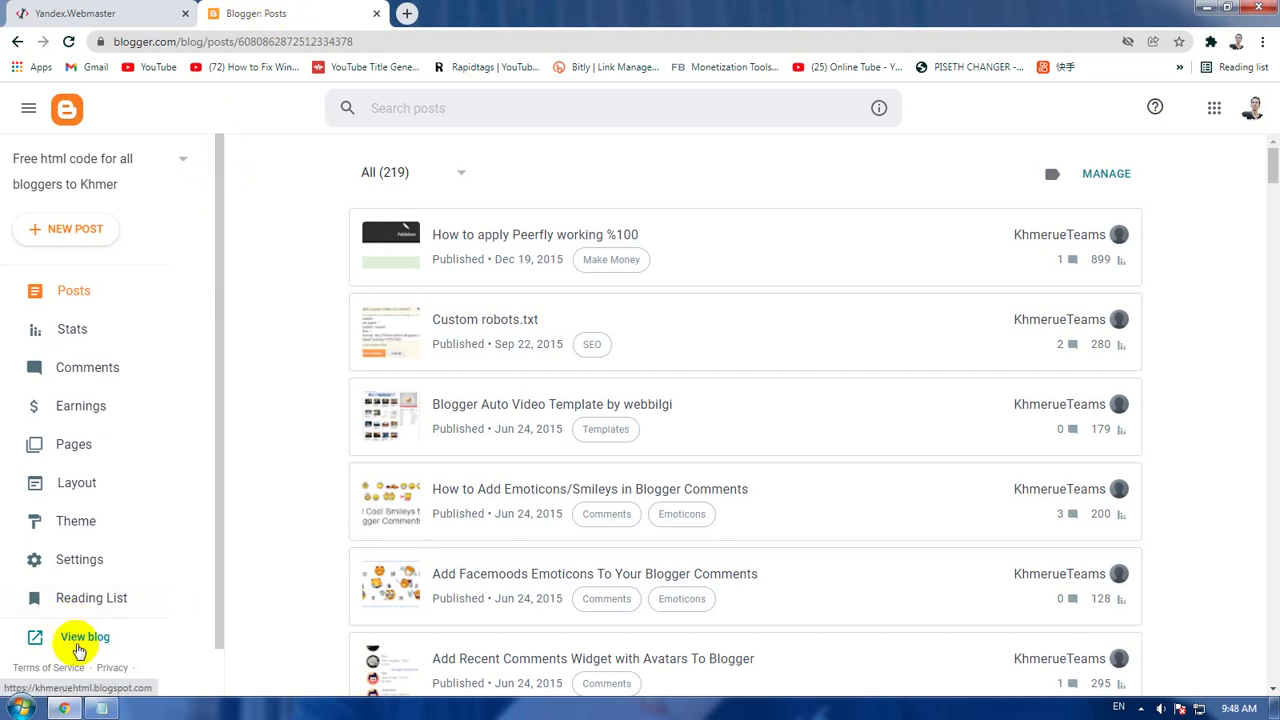
{"action": "left_click", "coordinate": [78, 638]}
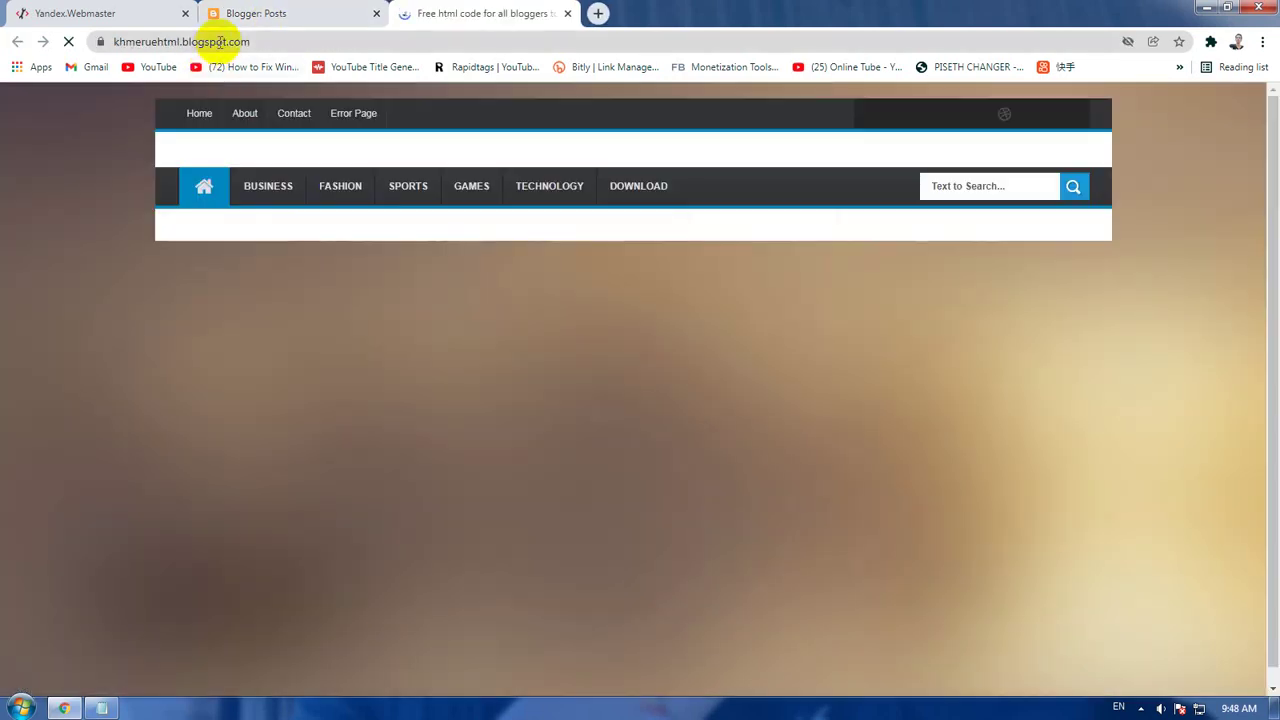
{"action": "left_click", "coordinate": [222, 44]}
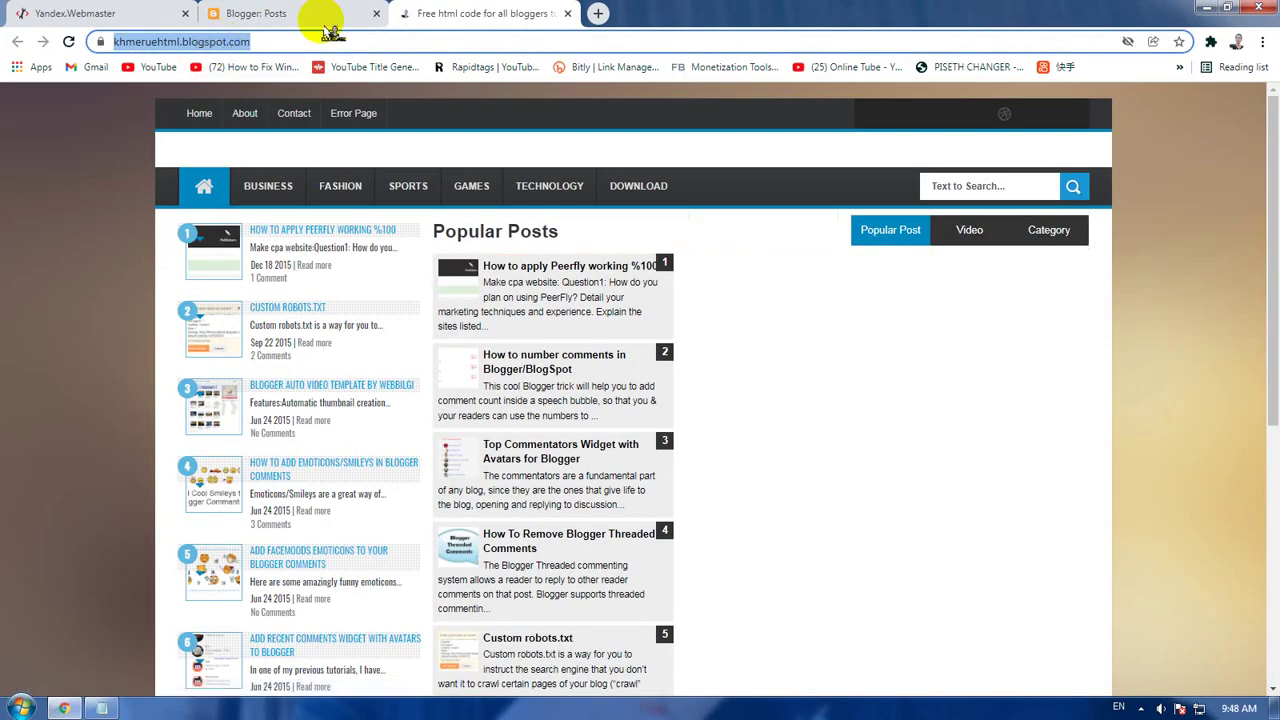
{"action": "right_click", "coordinate": [232, 48]}
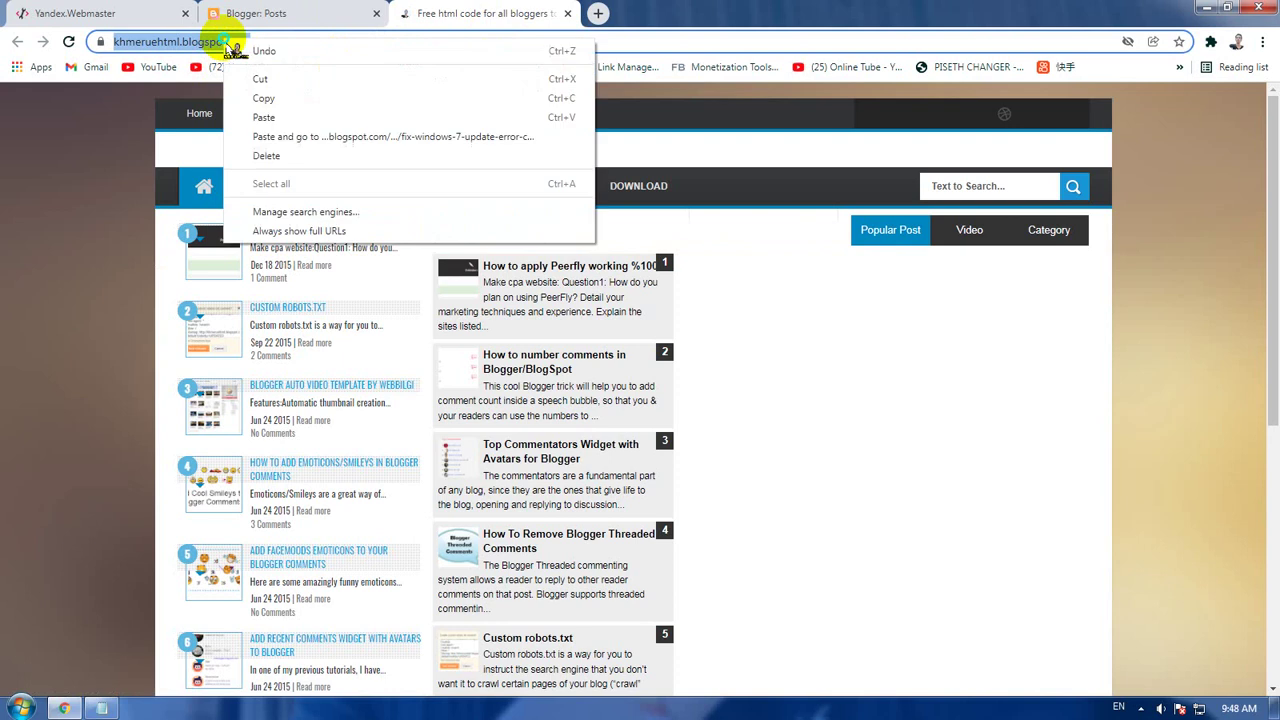
{"action": "left_click", "coordinate": [205, 96]}
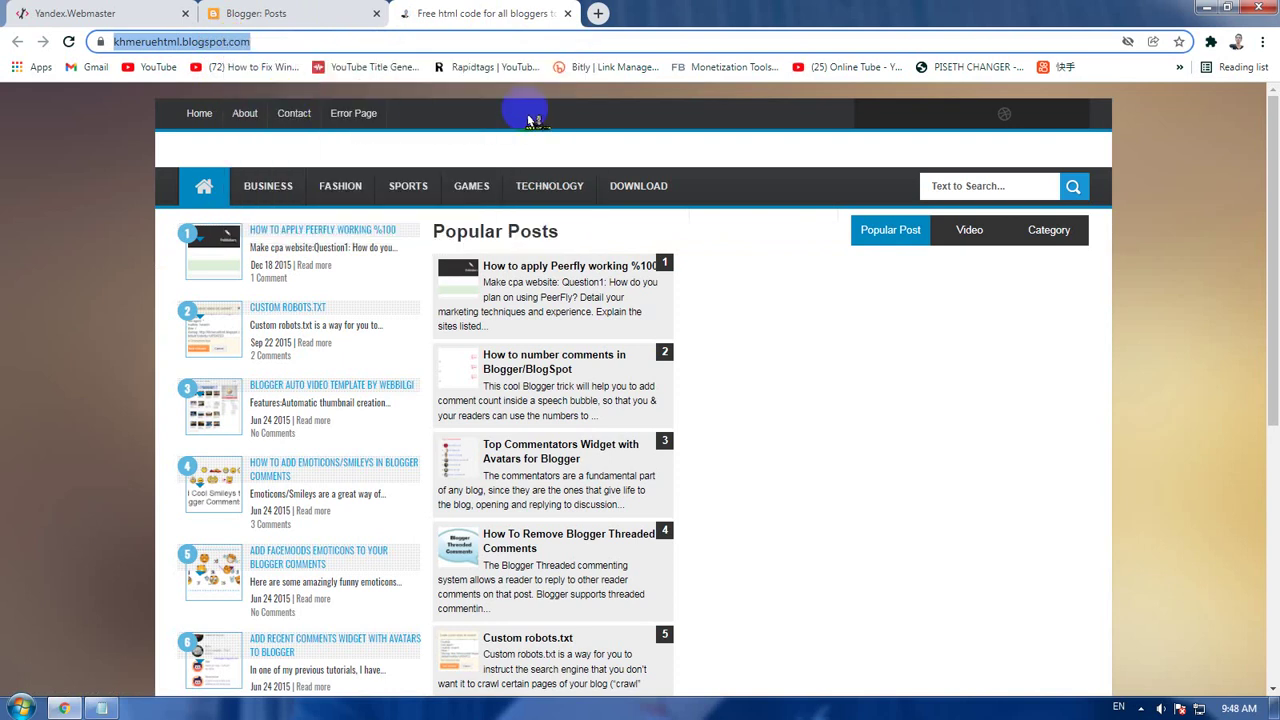
{"action": "left_click", "coordinate": [255, 13]}
{"action": "left_click", "coordinate": [80, 13]}
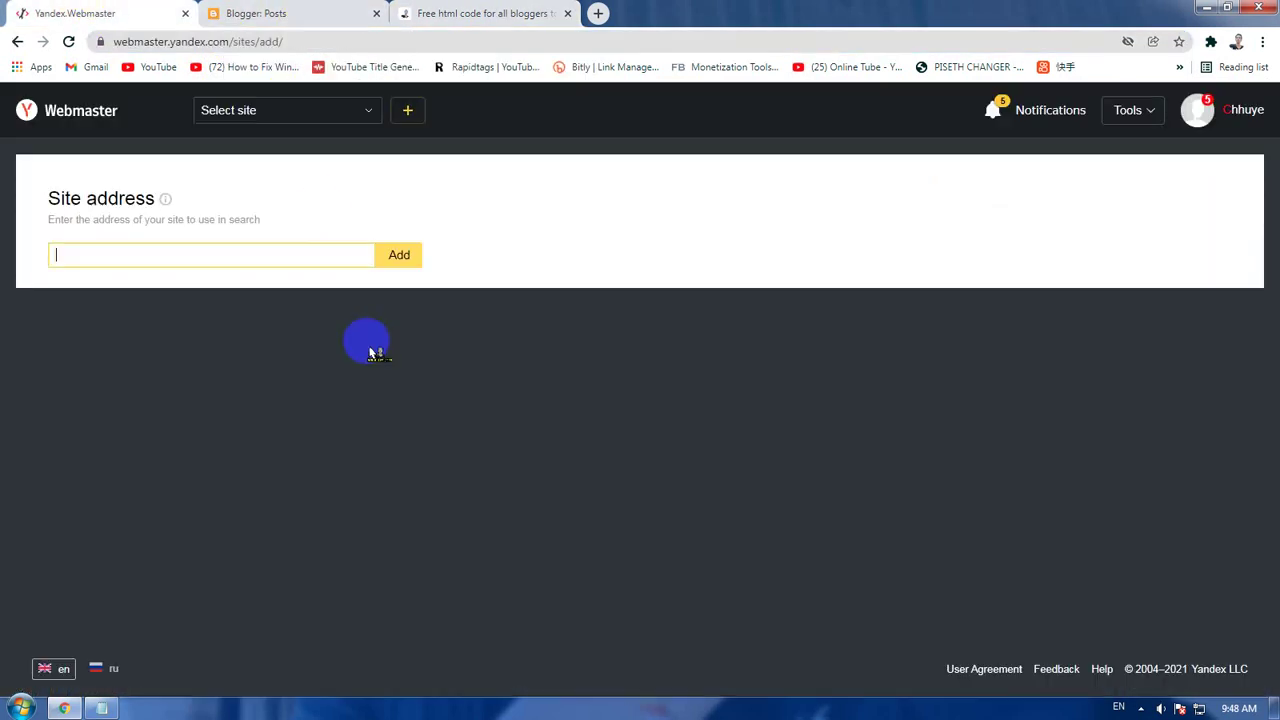
{"action": "right_click", "coordinate": [307, 255]}
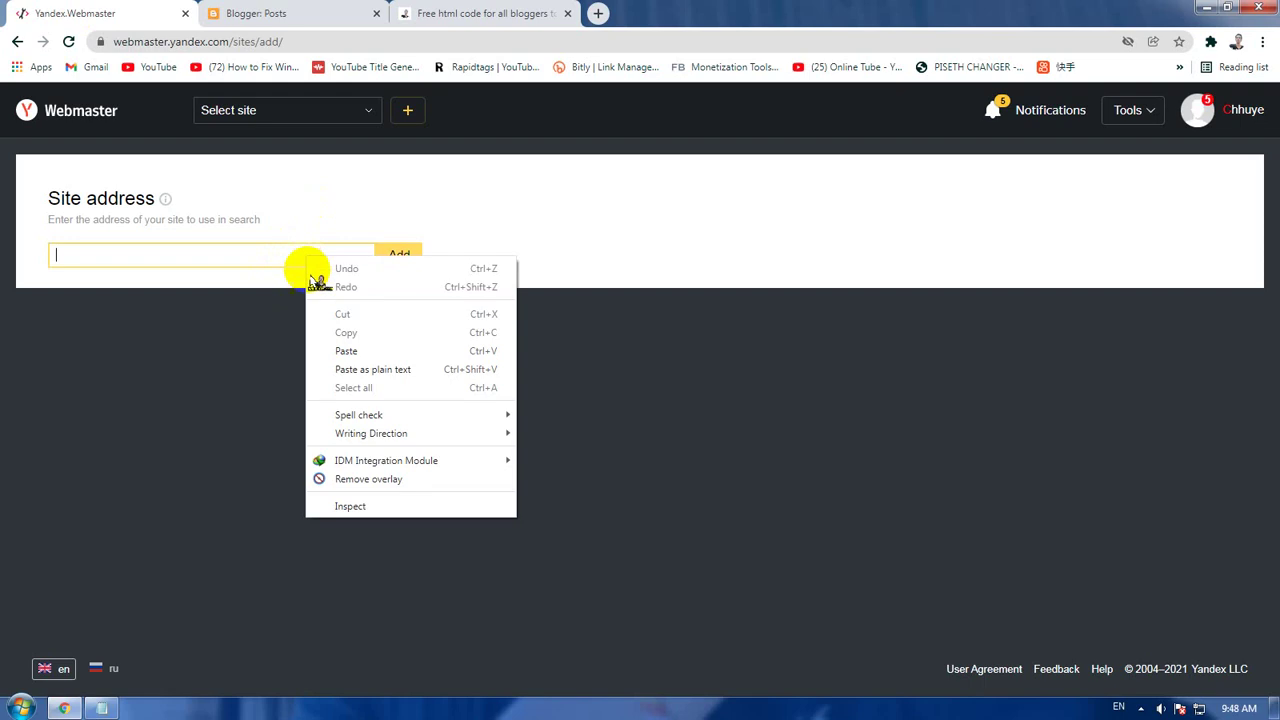
{"action": "left_click", "coordinate": [337, 351]}
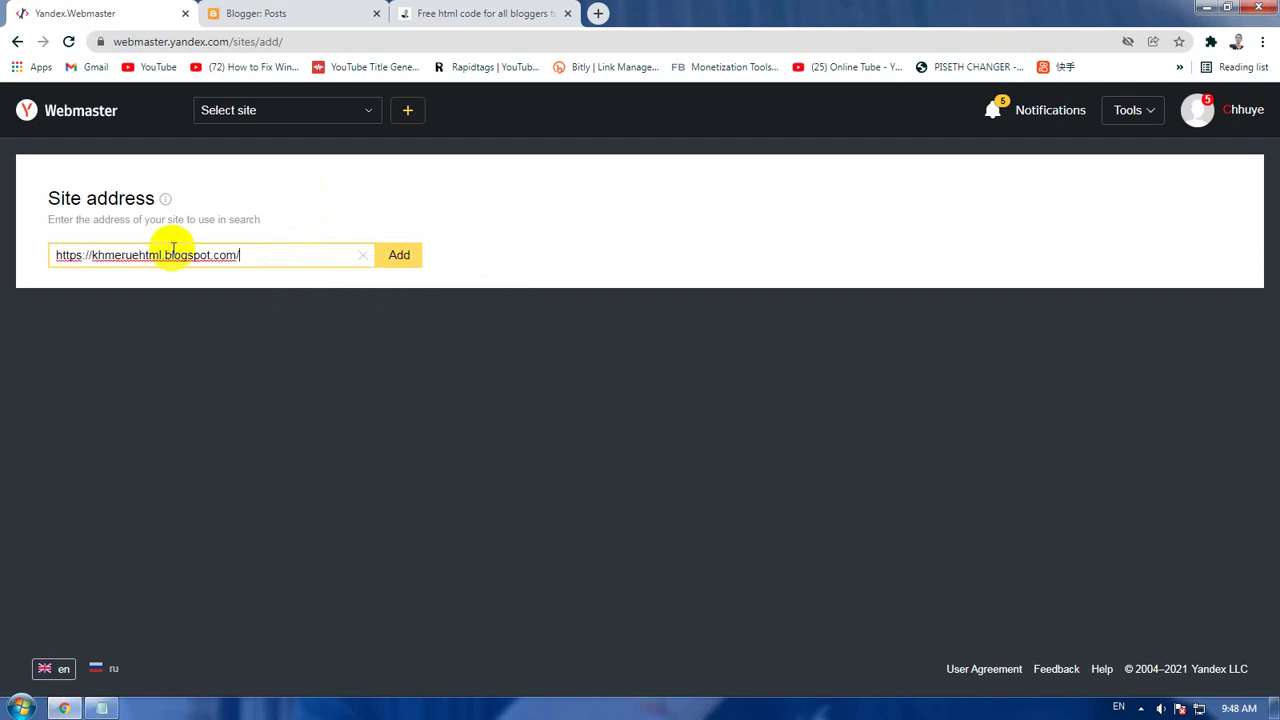
{"action": "left_click", "coordinate": [405, 260]}
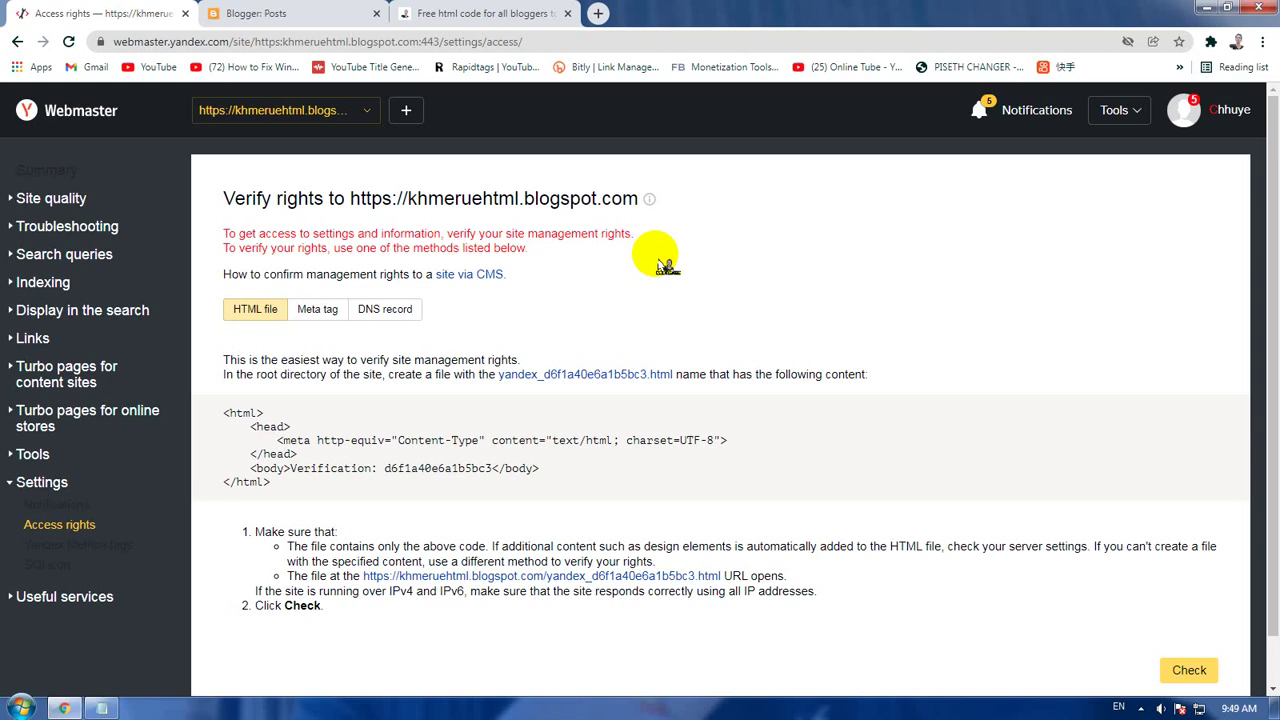
Compare the meta tag, DNS and HTML file verification methods, settling on meta tag
{"action": "left_click", "coordinate": [318, 308]}
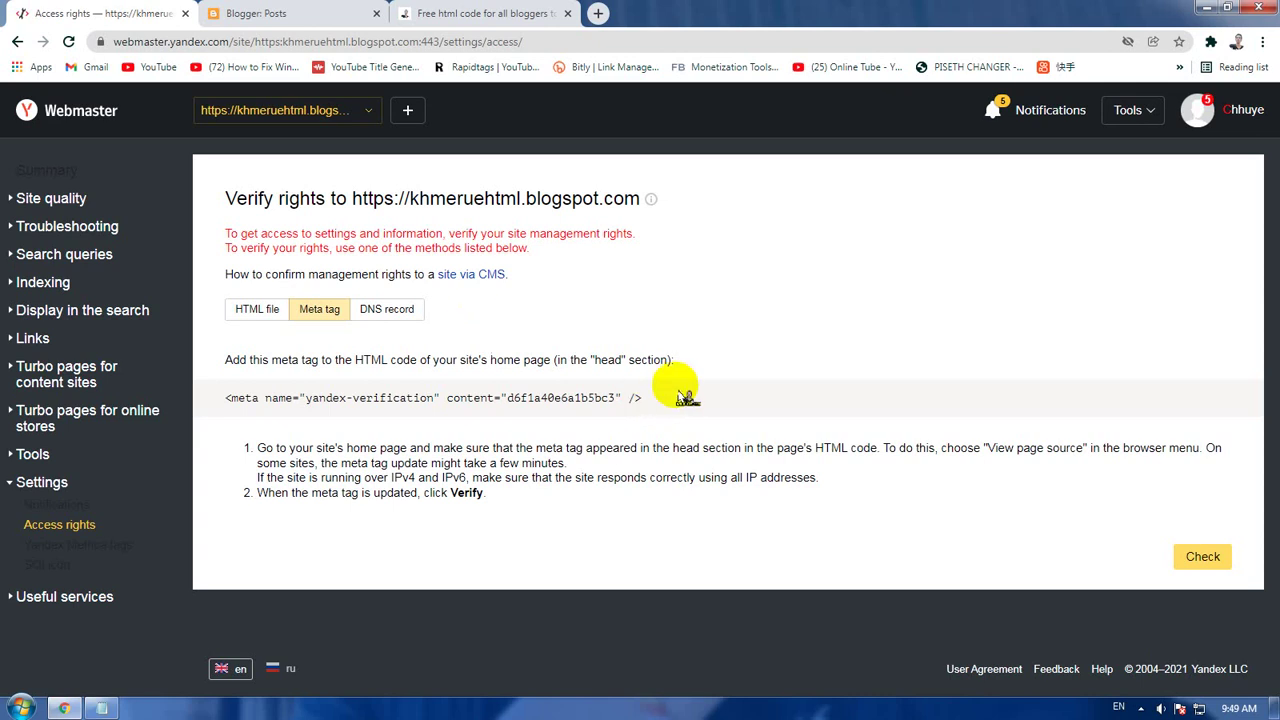
{"action": "left_click", "coordinate": [393, 312]}
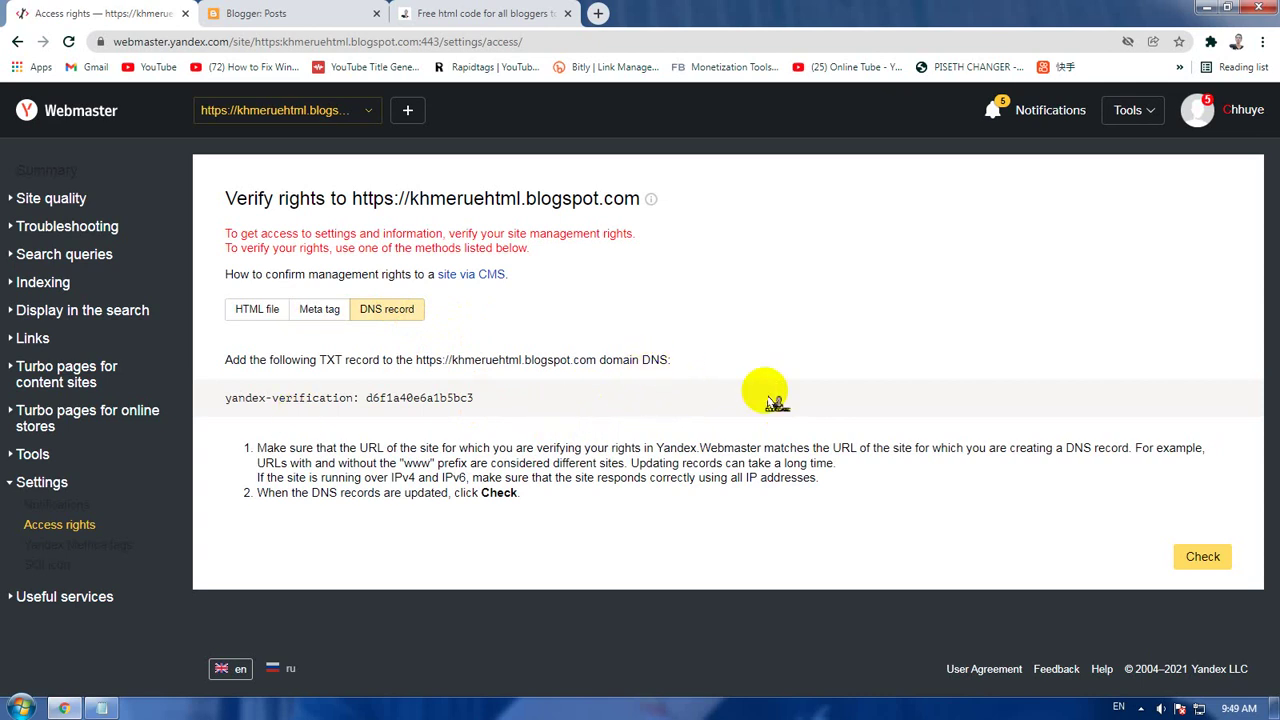
{"action": "left_click", "coordinate": [257, 309]}
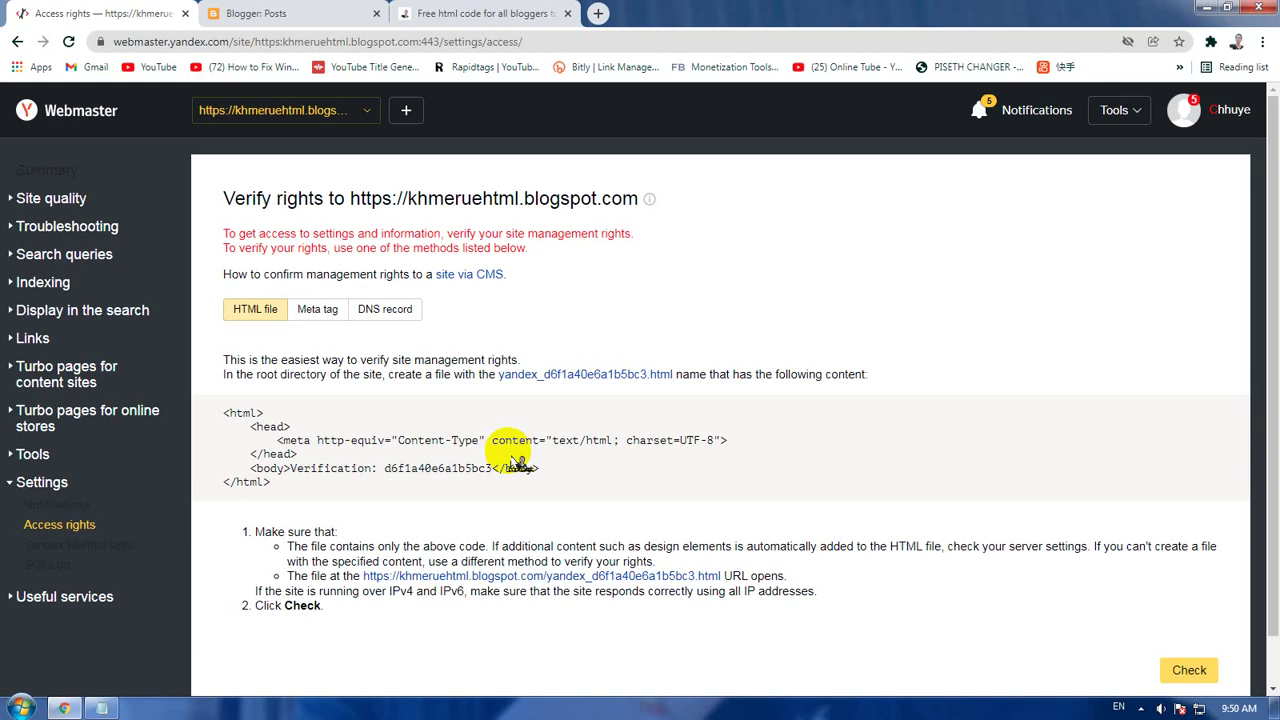
{"action": "left_click", "coordinate": [319, 310]}
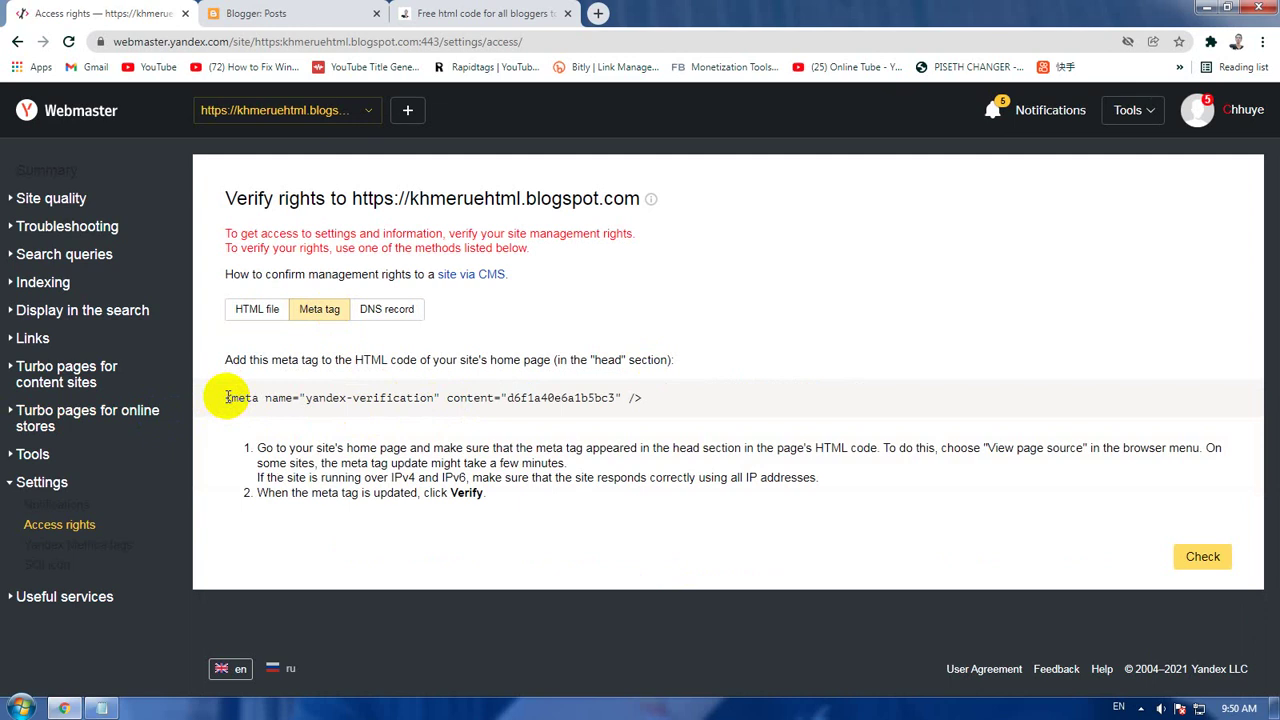
Copy the yandex-verification meta tag and go to the Blogger posts tab
{"action": "left_click_drag", "start_coordinate": [226, 397], "coordinate": [694, 397]}
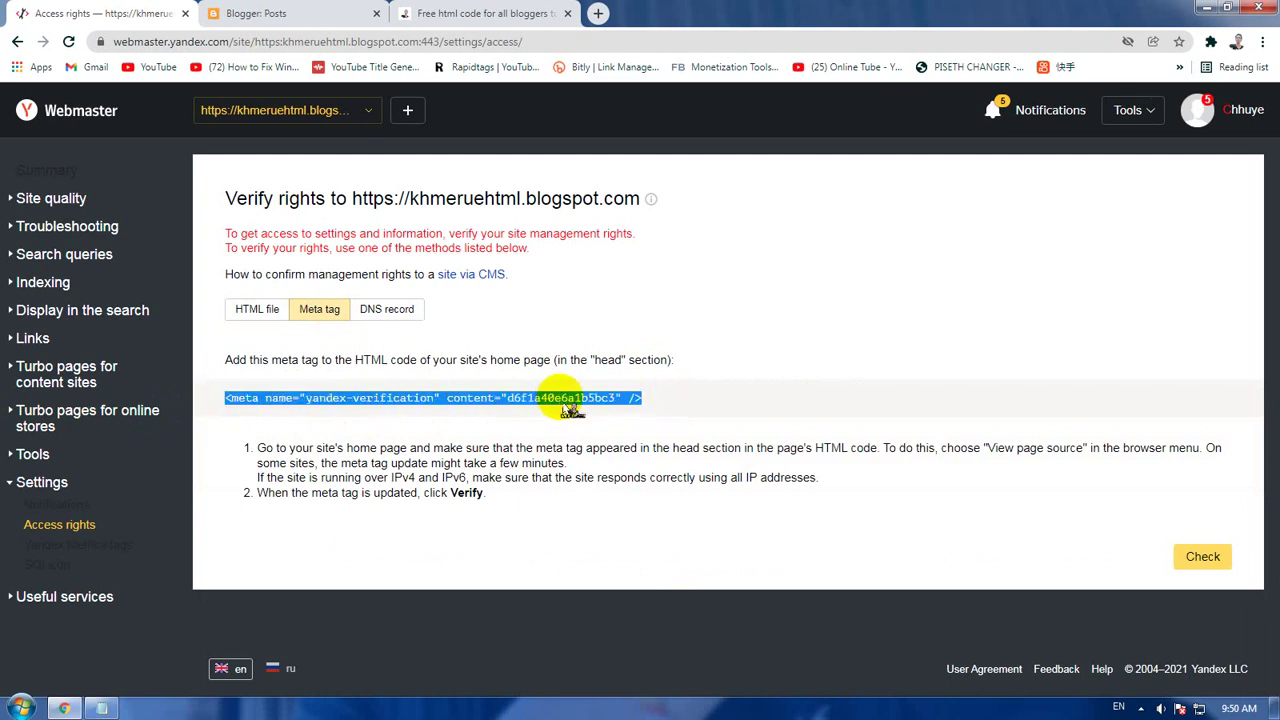
{"action": "right_click", "coordinate": [562, 397]}
{"action": "left_click", "coordinate": [600, 407]}
{"action": "left_click", "coordinate": [275, 14]}
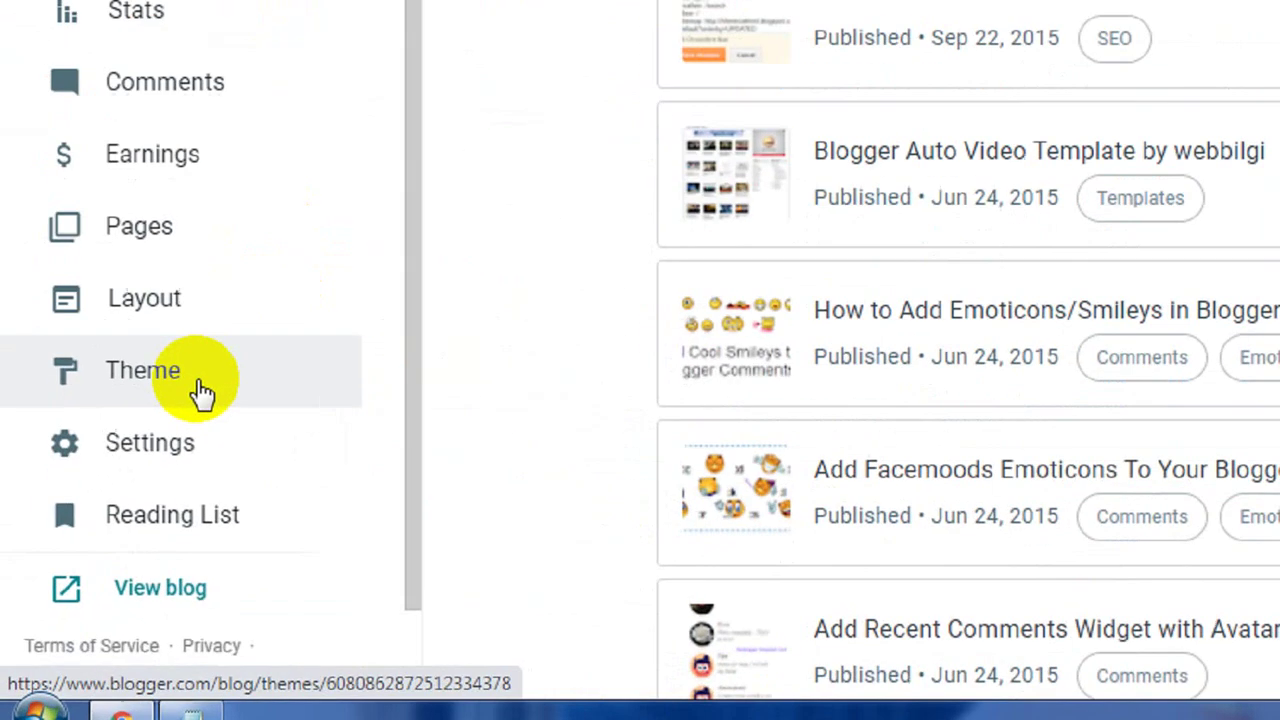
Open the Blogger theme's HTML editor and add a blank line after line 8
{"action": "left_click", "coordinate": [104, 524]}
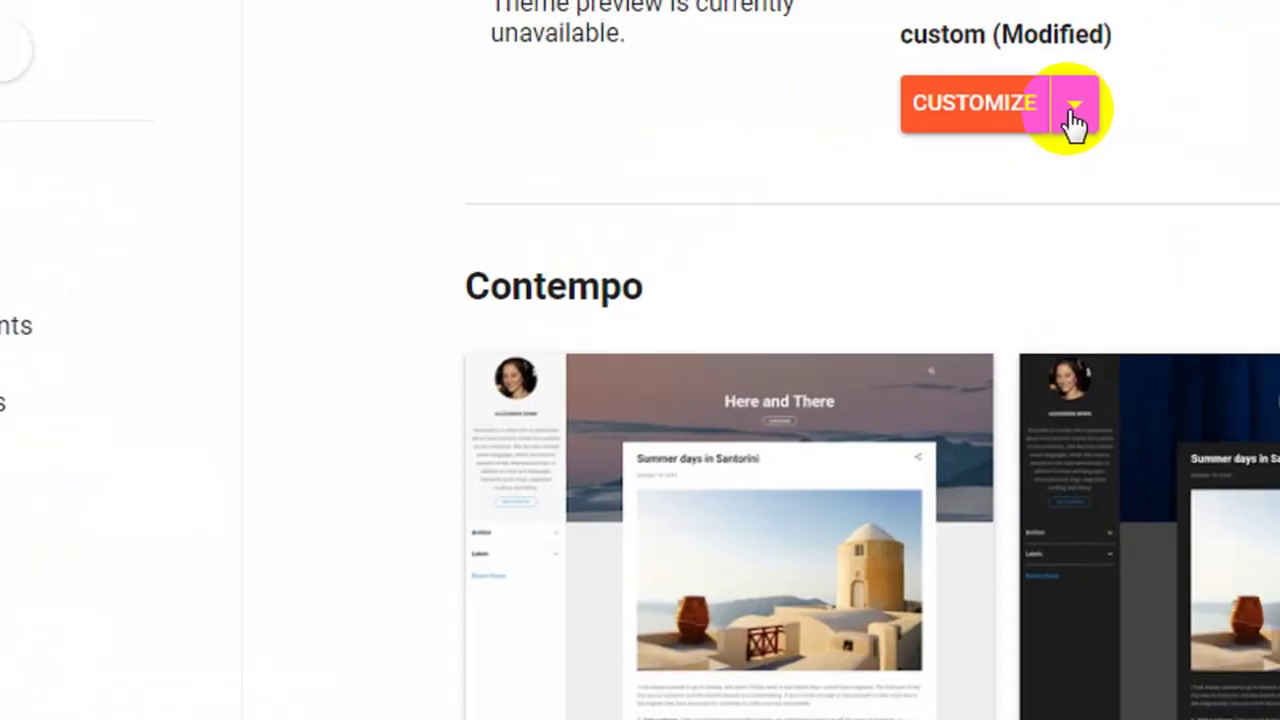
{"action": "left_click", "coordinate": [1071, 109]}
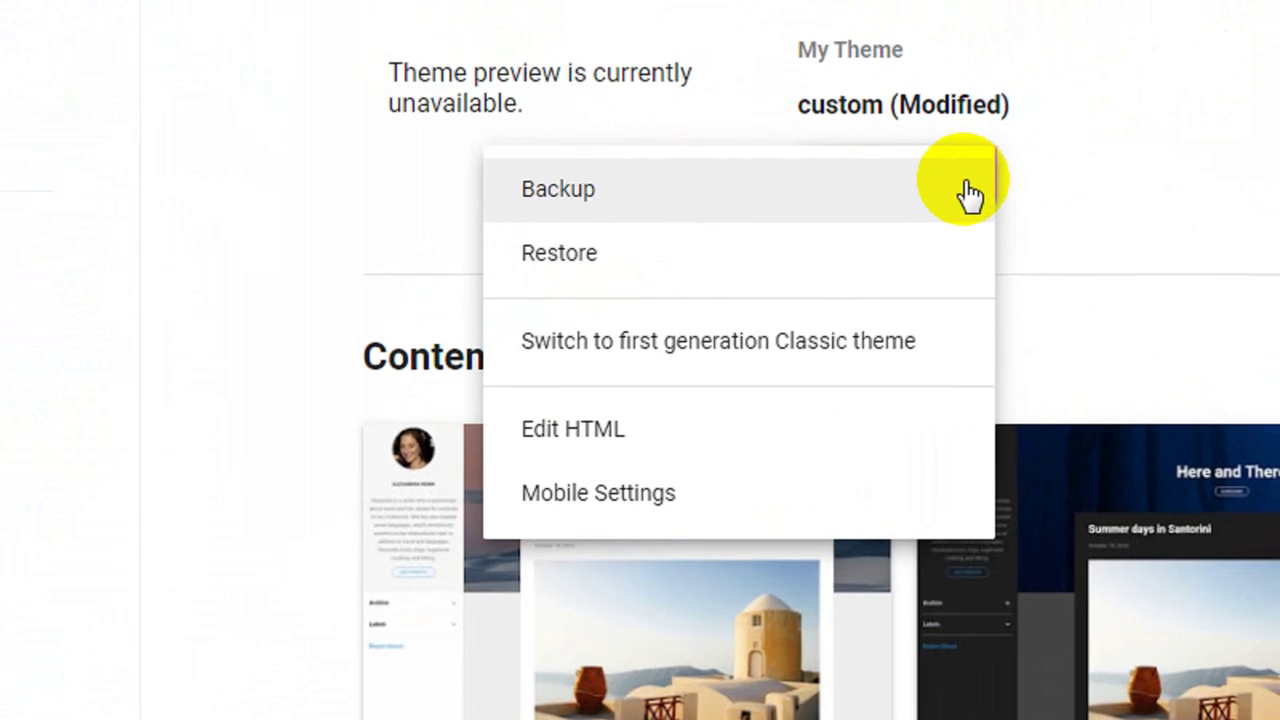
{"action": "left_click", "coordinate": [712, 440]}
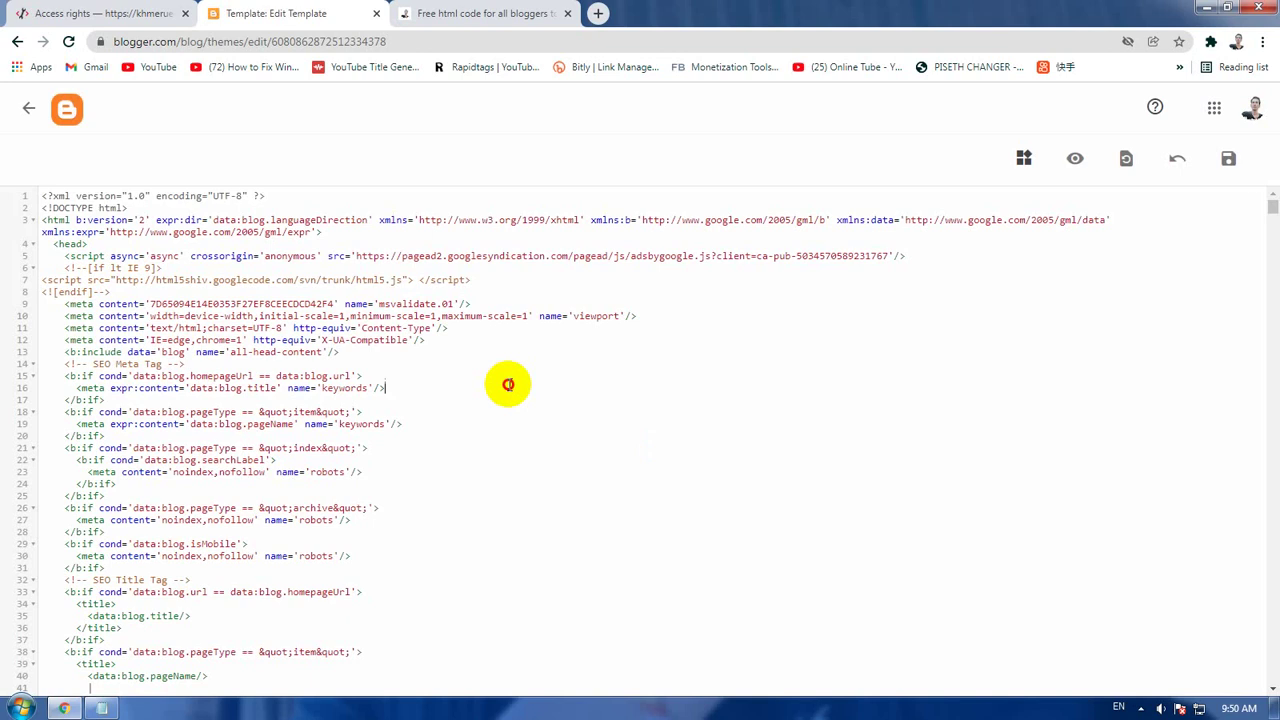
{"action": "left_click", "coordinate": [131, 292]}
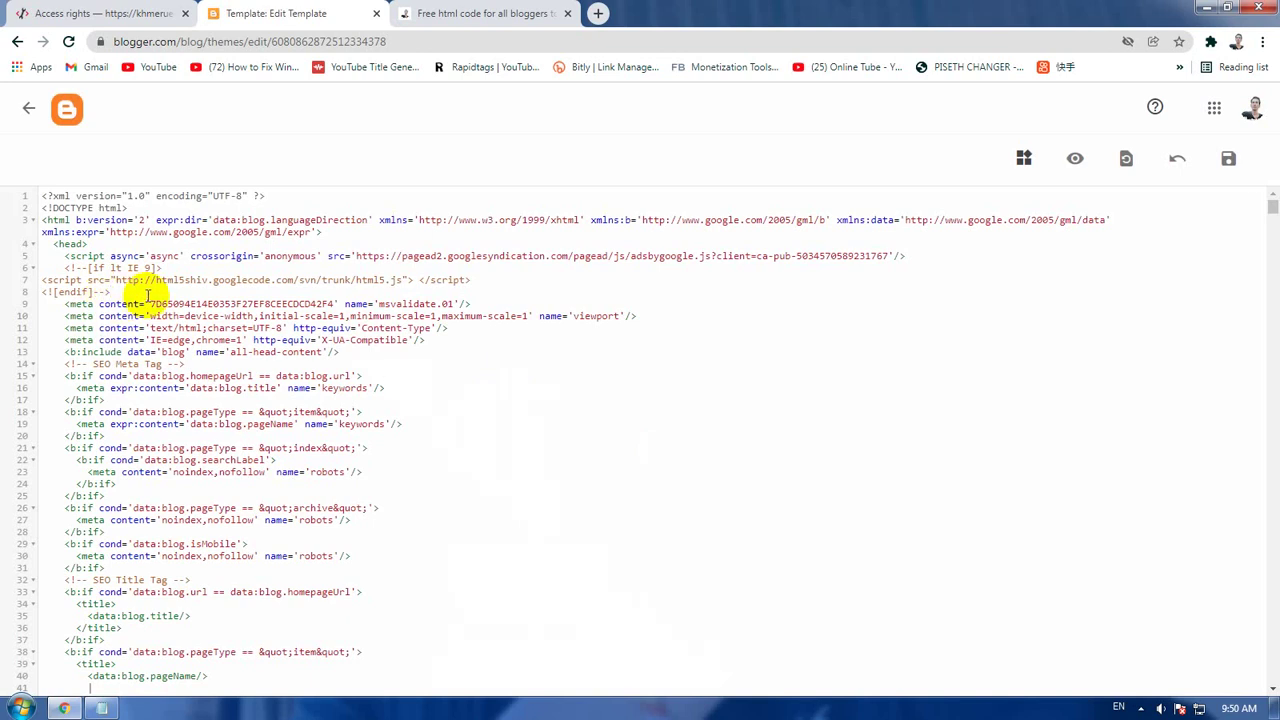
{"action": "key", "text": "Return"}
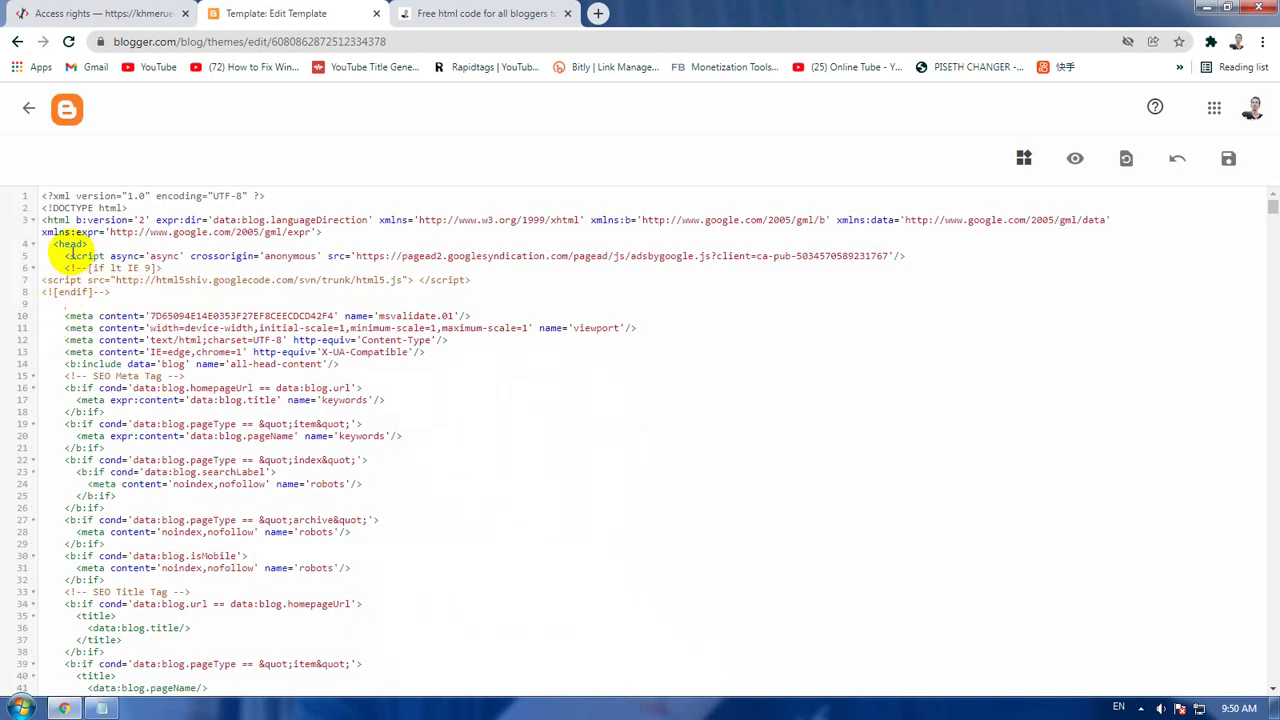
Paste the yandex-verification meta tag into line 9 of the theme's head
{"action": "left_click_drag", "start_coordinate": [55, 244], "coordinate": [88, 244]}
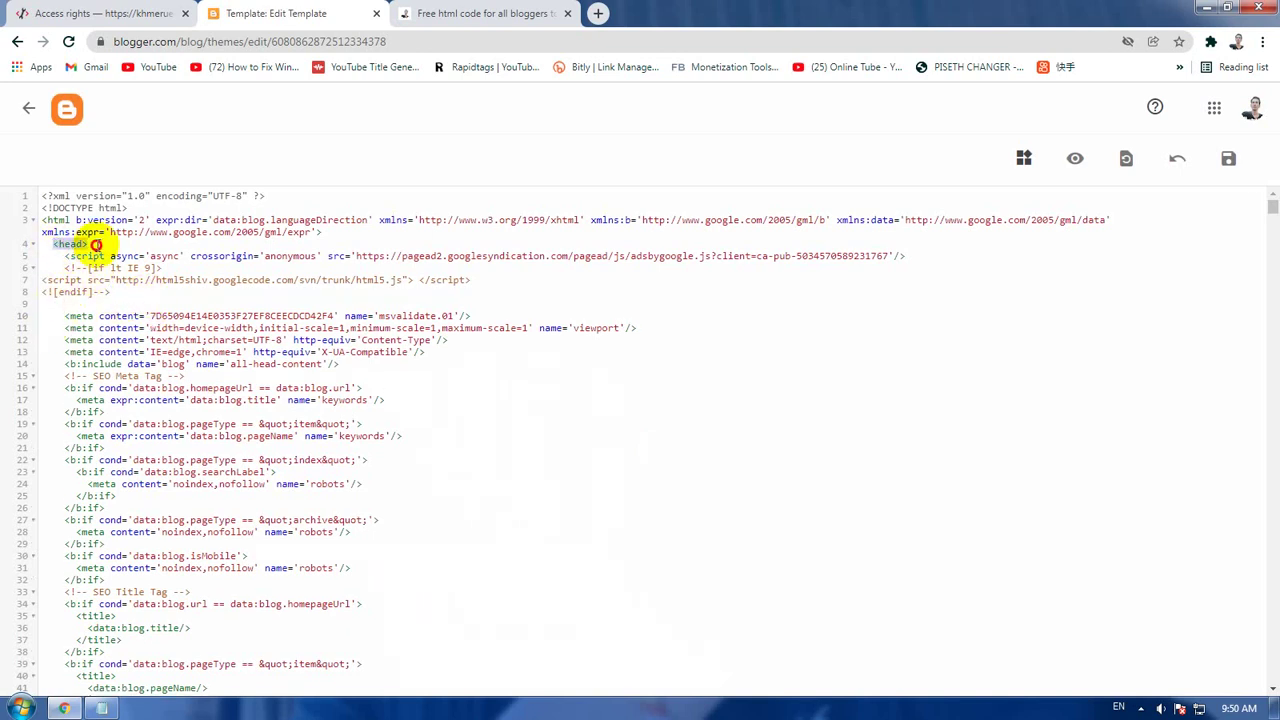
{"action": "left_click", "coordinate": [65, 316]}
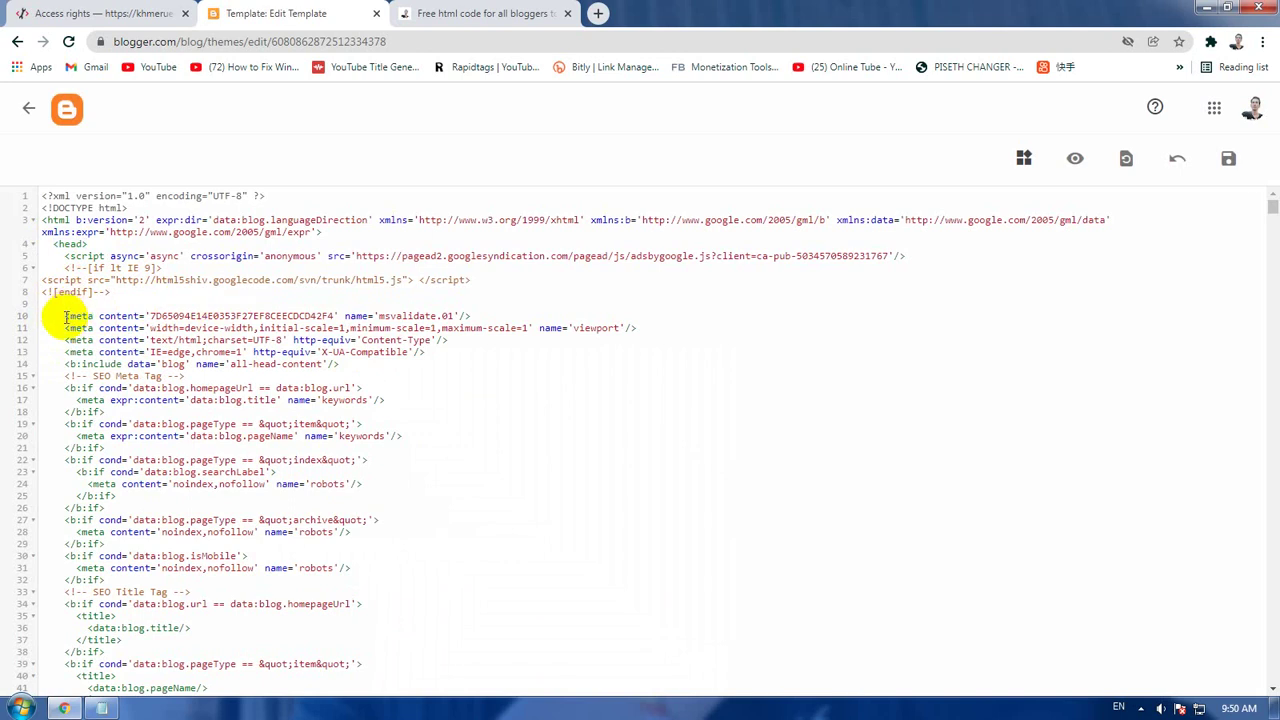
{"action": "left_click_drag", "start_coordinate": [65, 316], "coordinate": [135, 364]}
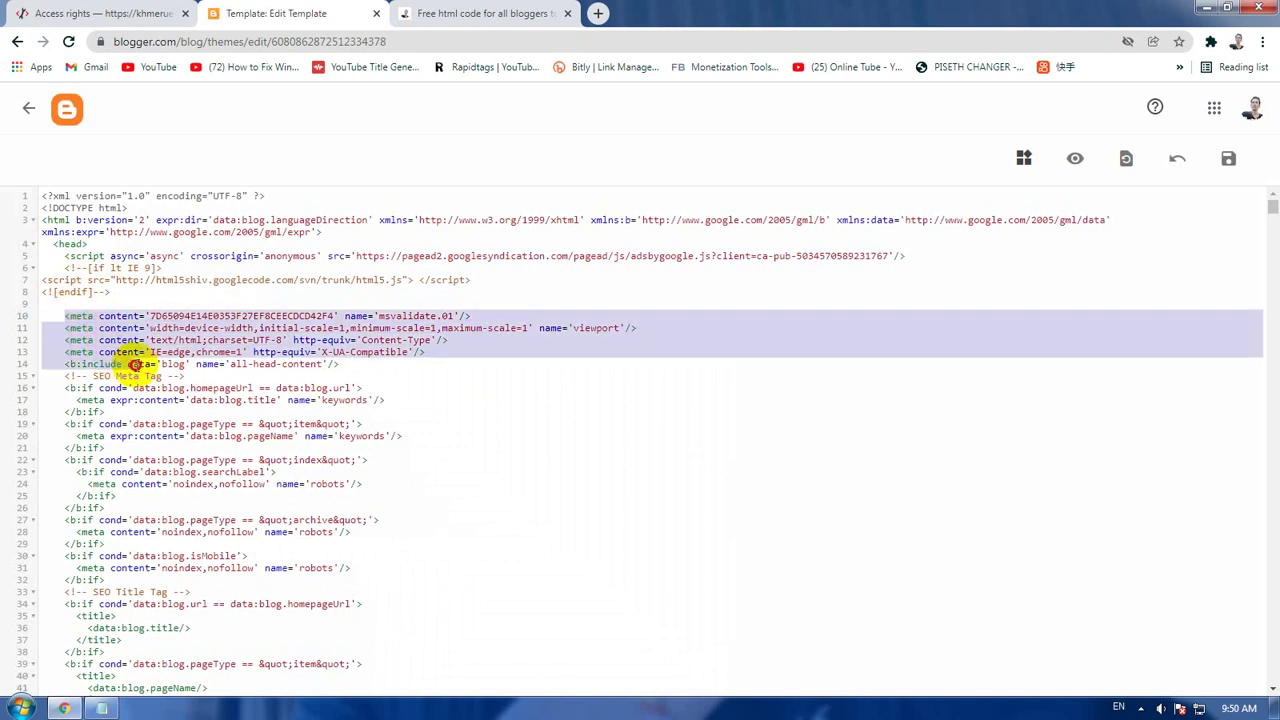
{"action": "left_click", "coordinate": [78, 292]}
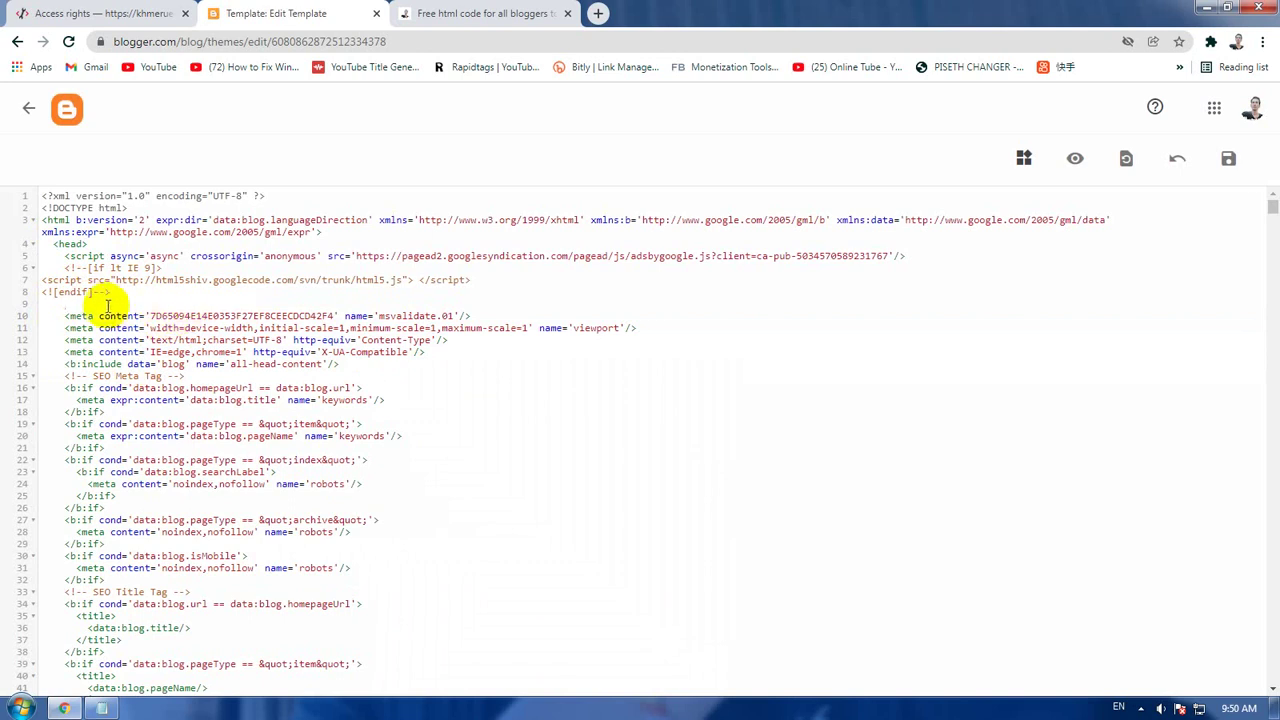
{"action": "right_click", "coordinate": [102, 303]}
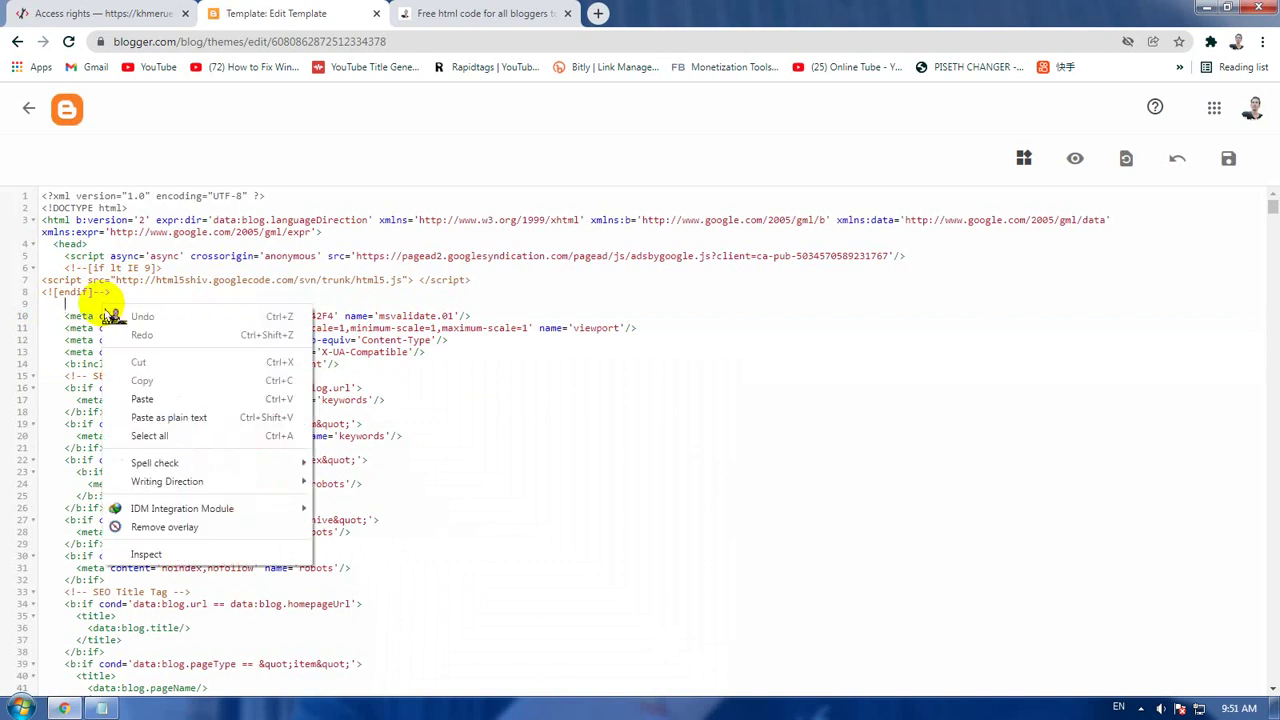
{"action": "left_click", "coordinate": [137, 400]}
{"action": "left_click_drag", "start_coordinate": [419, 303], "coordinate": [62, 304]}
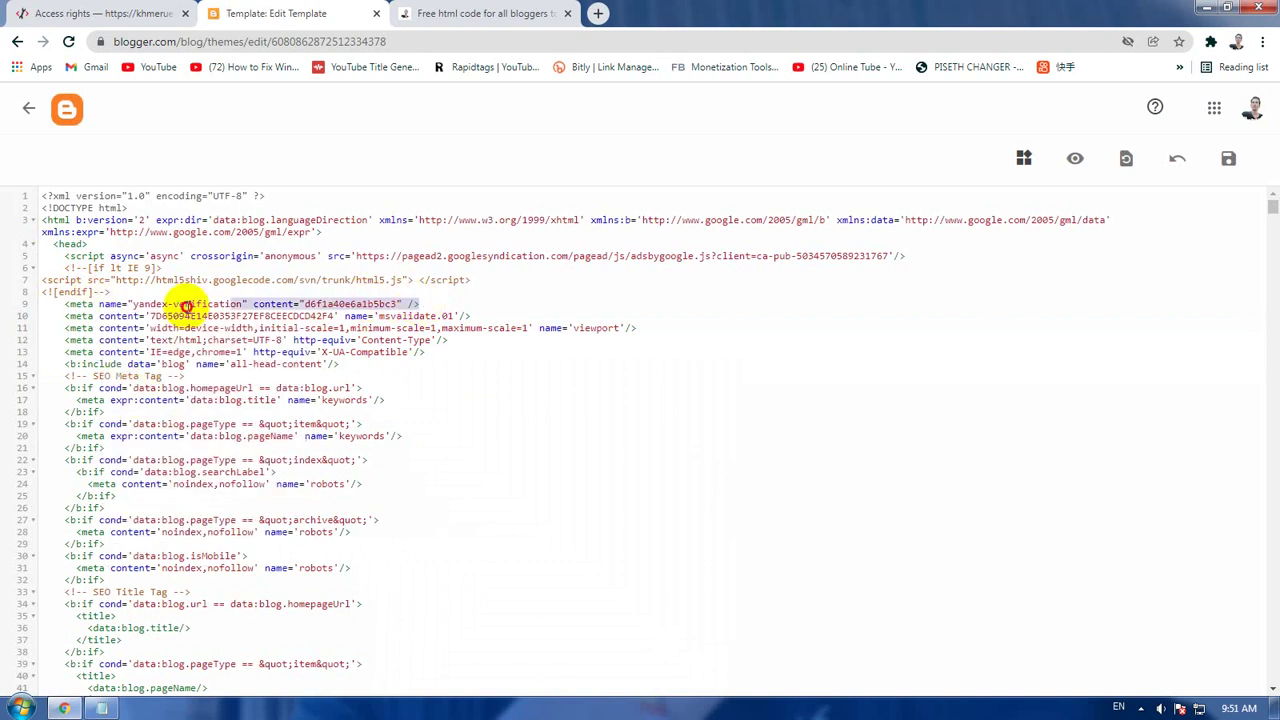
Save the theme code and return to the Yandex verify-rights page
{"action": "left_click", "coordinate": [1229, 159]}
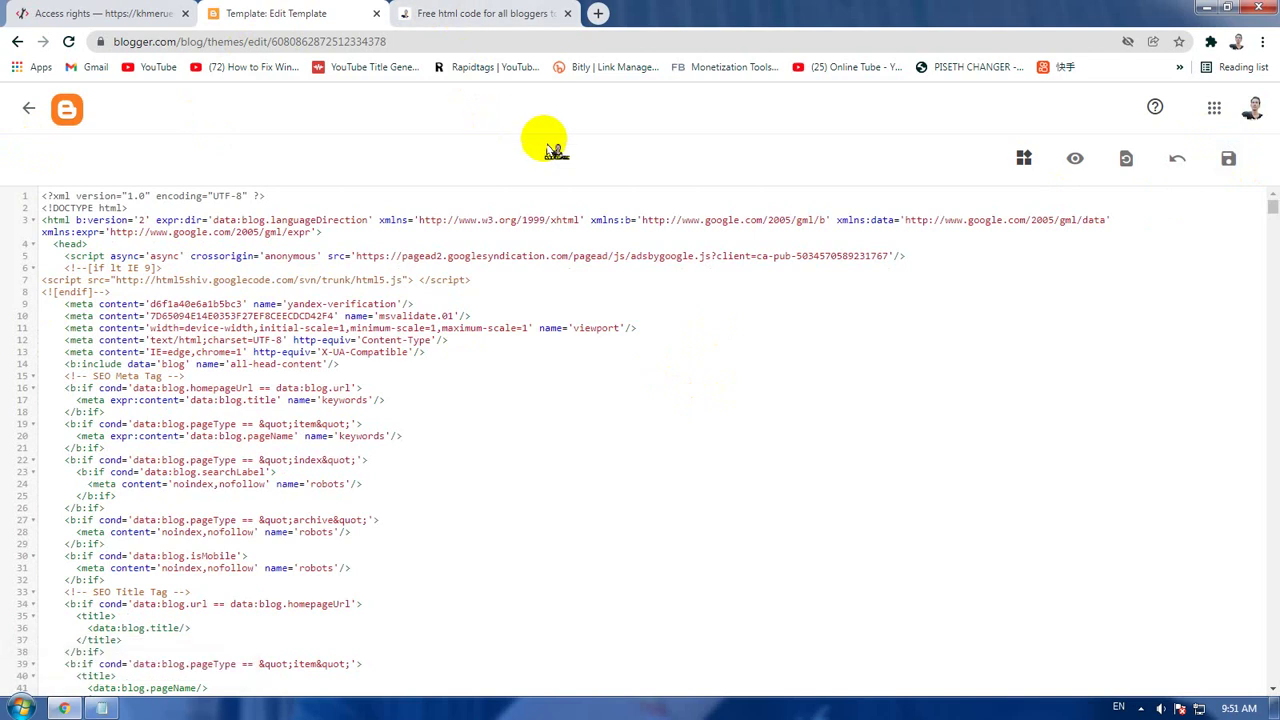
{"action": "left_click", "coordinate": [30, 112]}
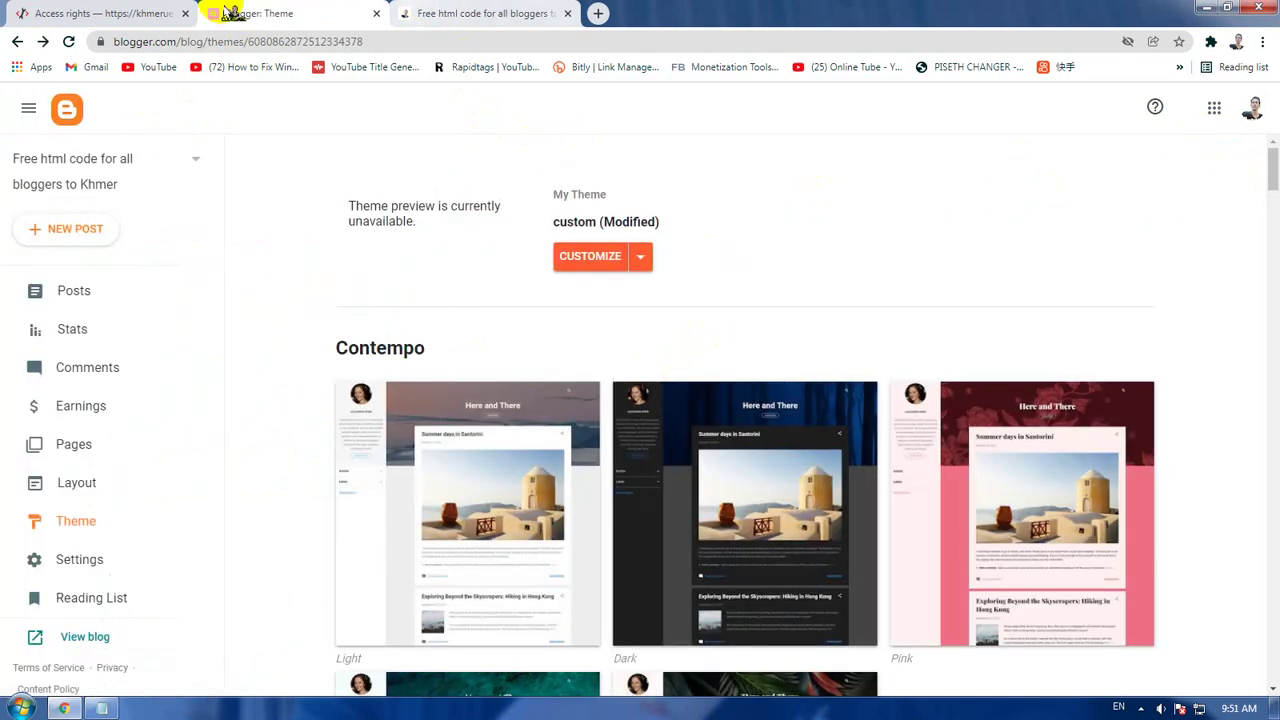
{"action": "left_click", "coordinate": [100, 13]}
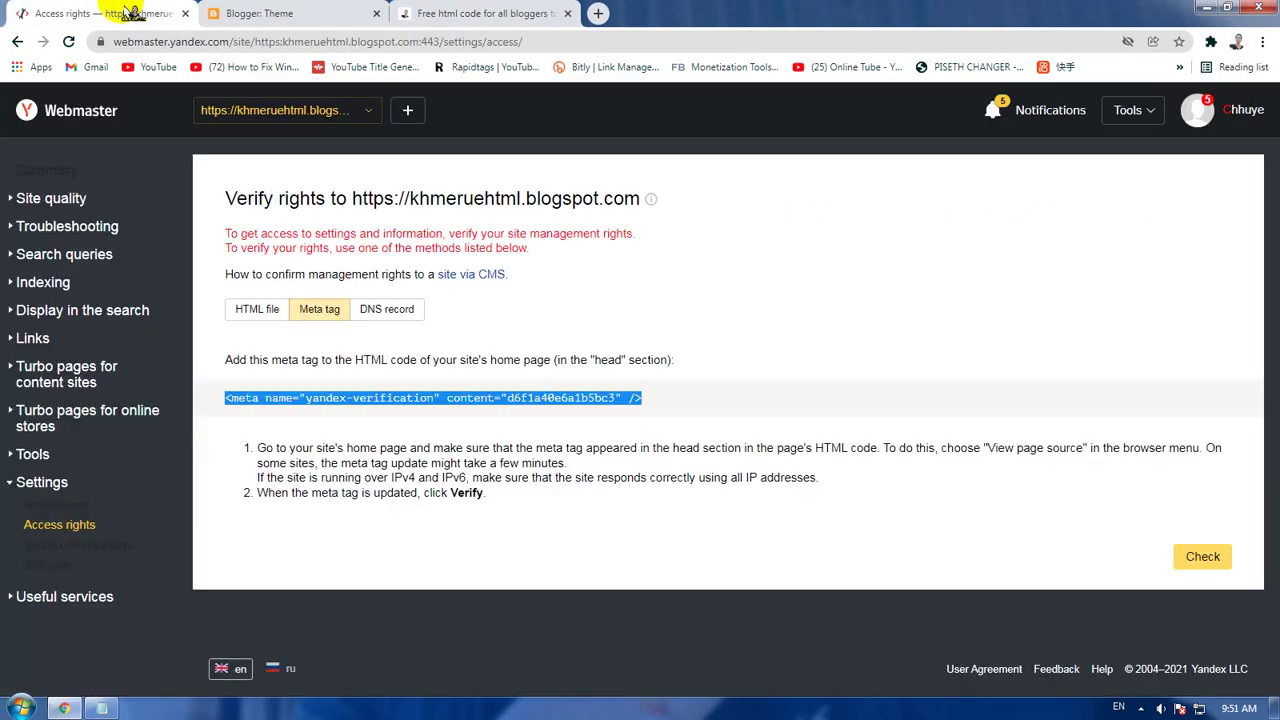
Confirm khmeruehtml.blogspot.com rights via the meta tag check, then view its Summary
{"action": "left_click", "coordinate": [1203, 557]}
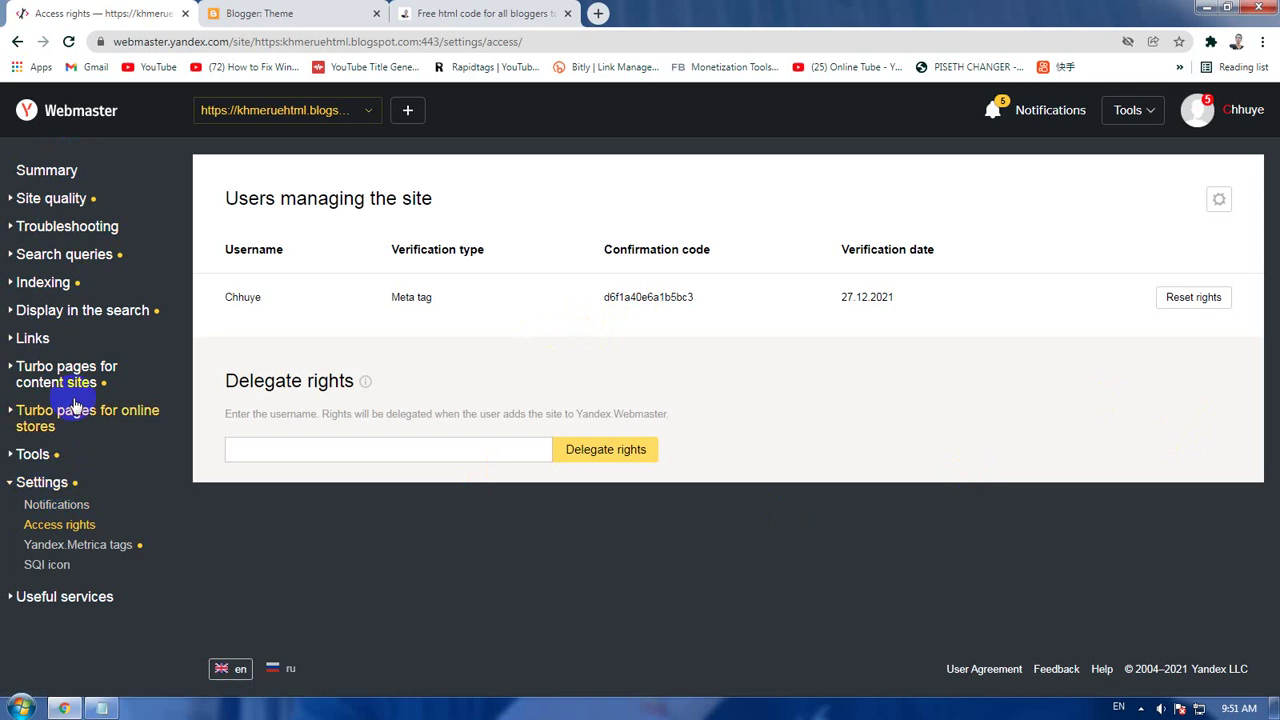
{"action": "left_click", "coordinate": [55, 172]}
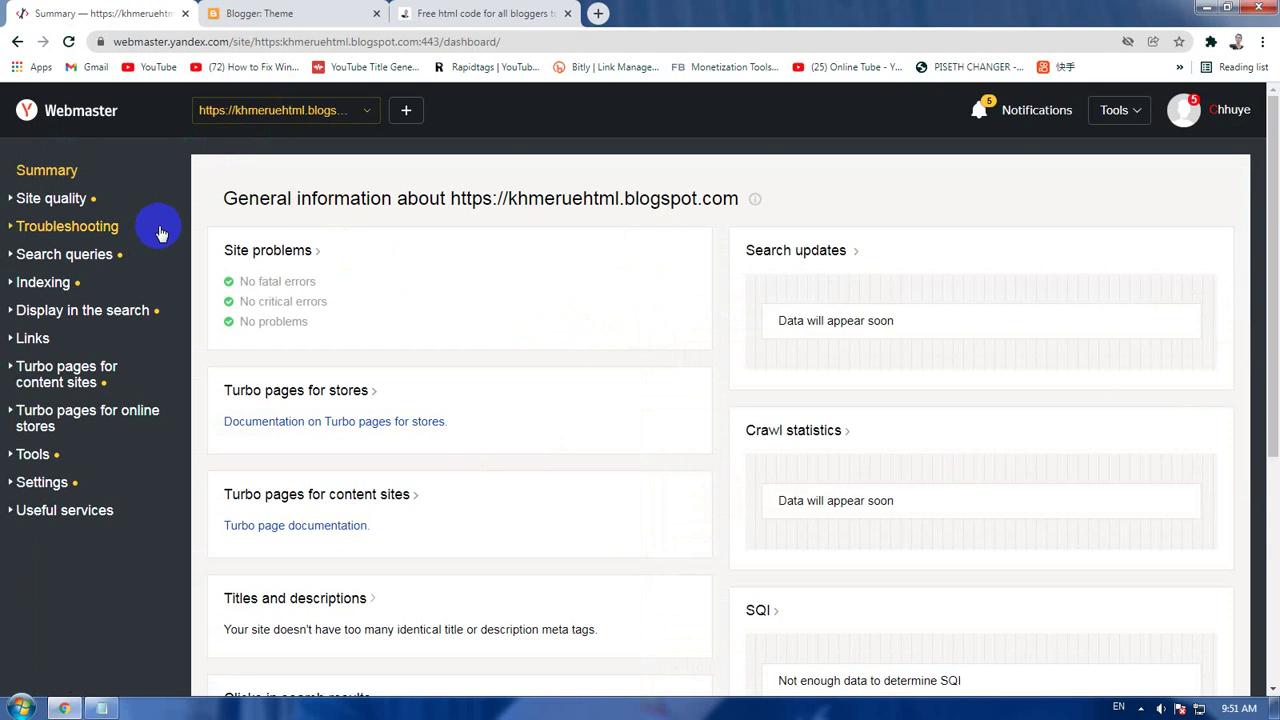
Expand the Site quality, Search queries, Indexing, Display, Links and Turbo pages sidebar sections
{"action": "left_click", "coordinate": [374, 113]}
{"action": "left_click", "coordinate": [684, 110]}
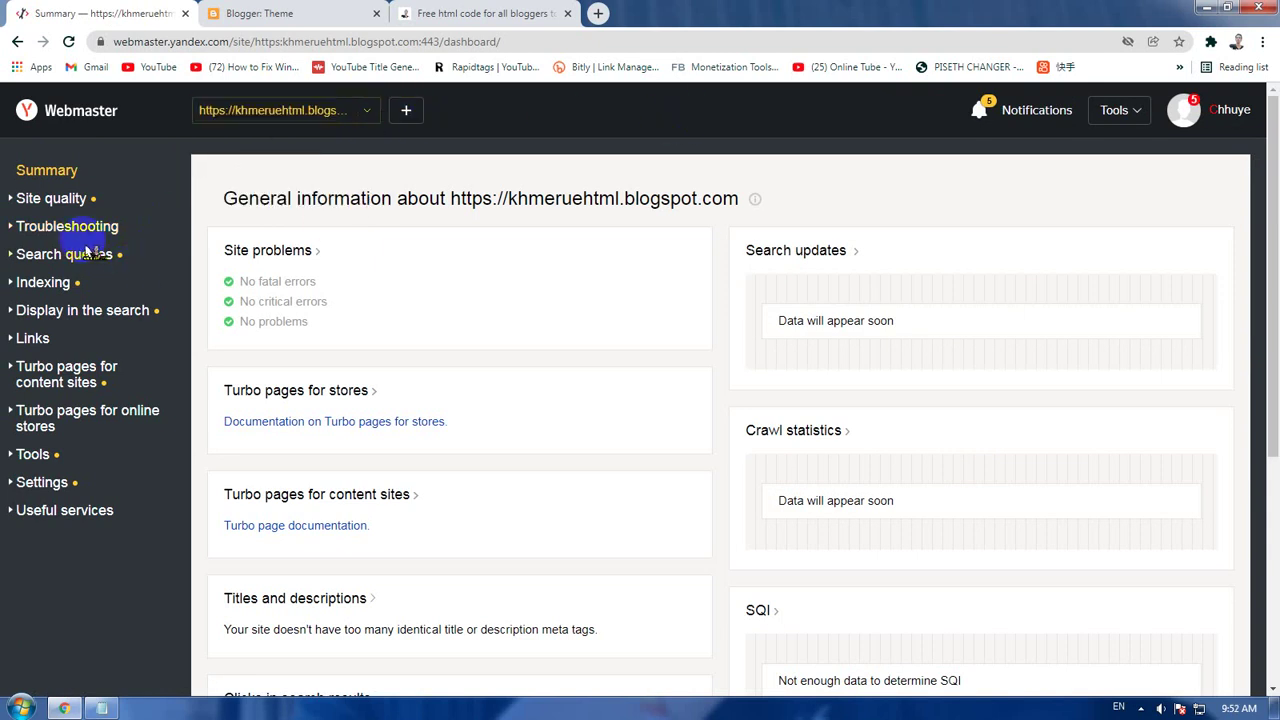
{"action": "left_click", "coordinate": [70, 200]}
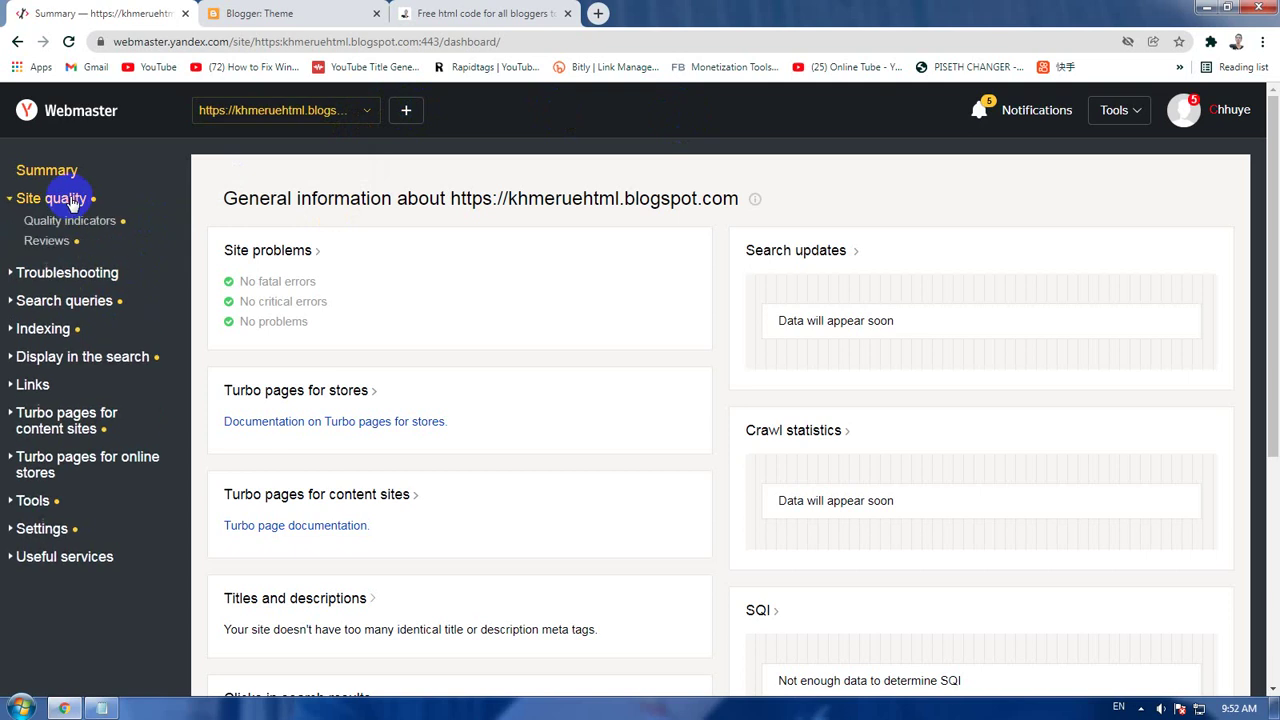
{"action": "left_click", "coordinate": [44, 304]}
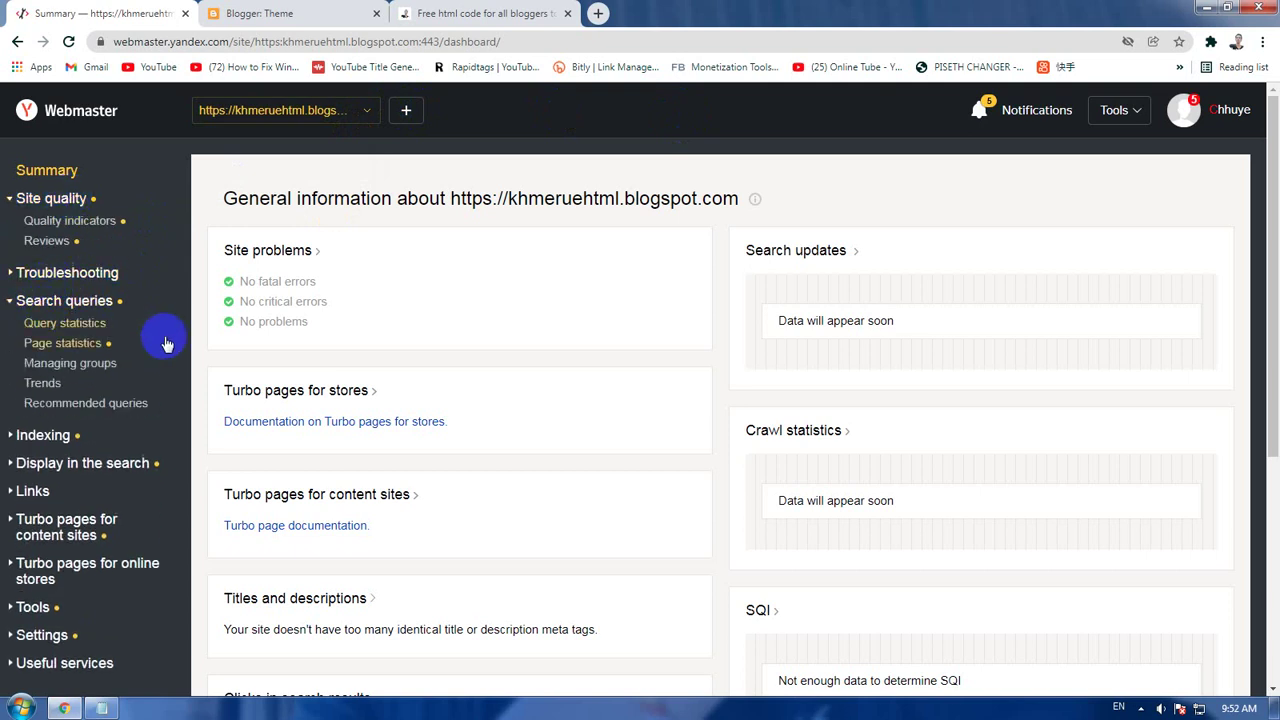
{"action": "left_click", "coordinate": [42, 435]}
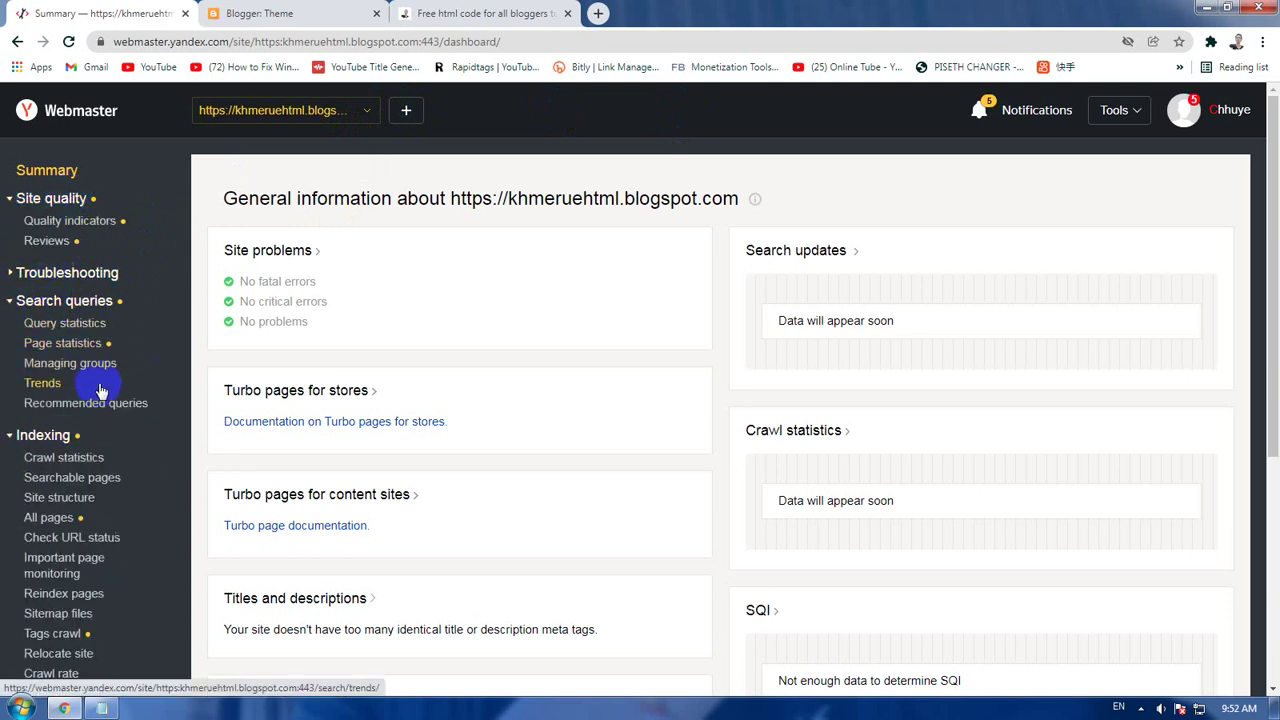
{"action": "scroll", "coordinate": [100, 390], "scroll_direction": "down", "scroll_amount": 3}
{"action": "scroll", "coordinate": [100, 390], "scroll_direction": "down", "scroll_amount": 3}
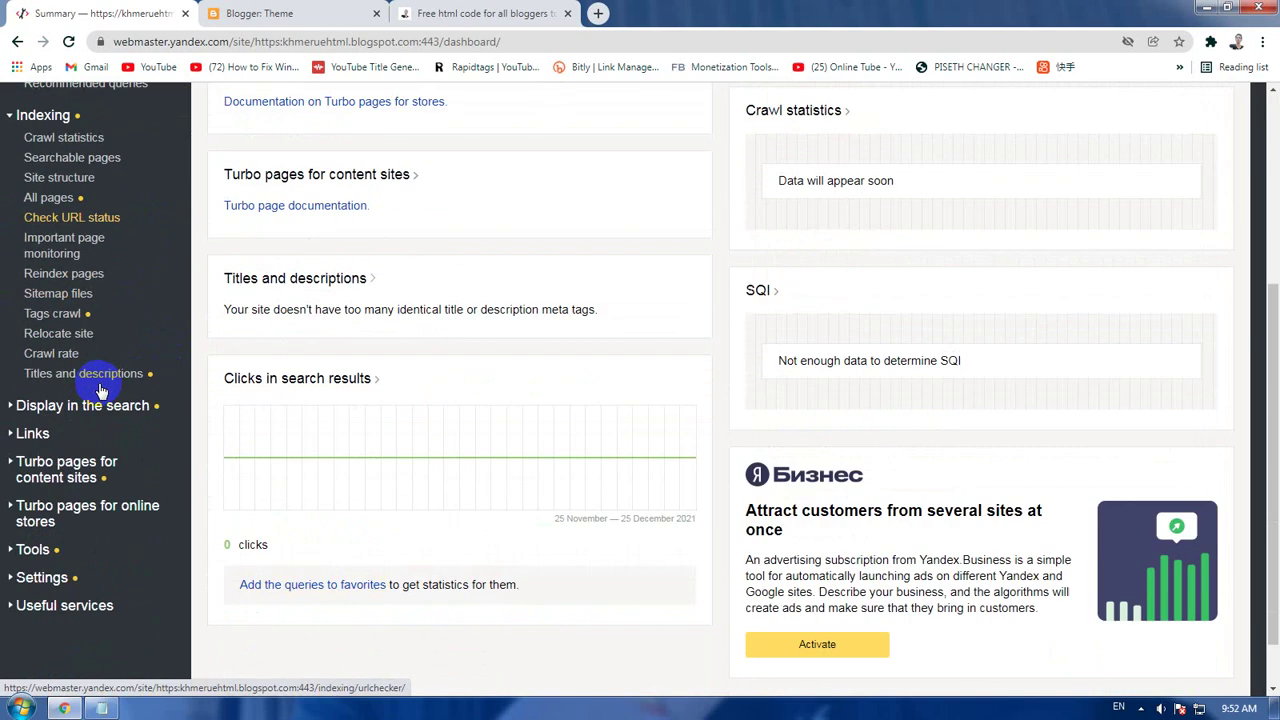
{"action": "left_click", "coordinate": [71, 407]}
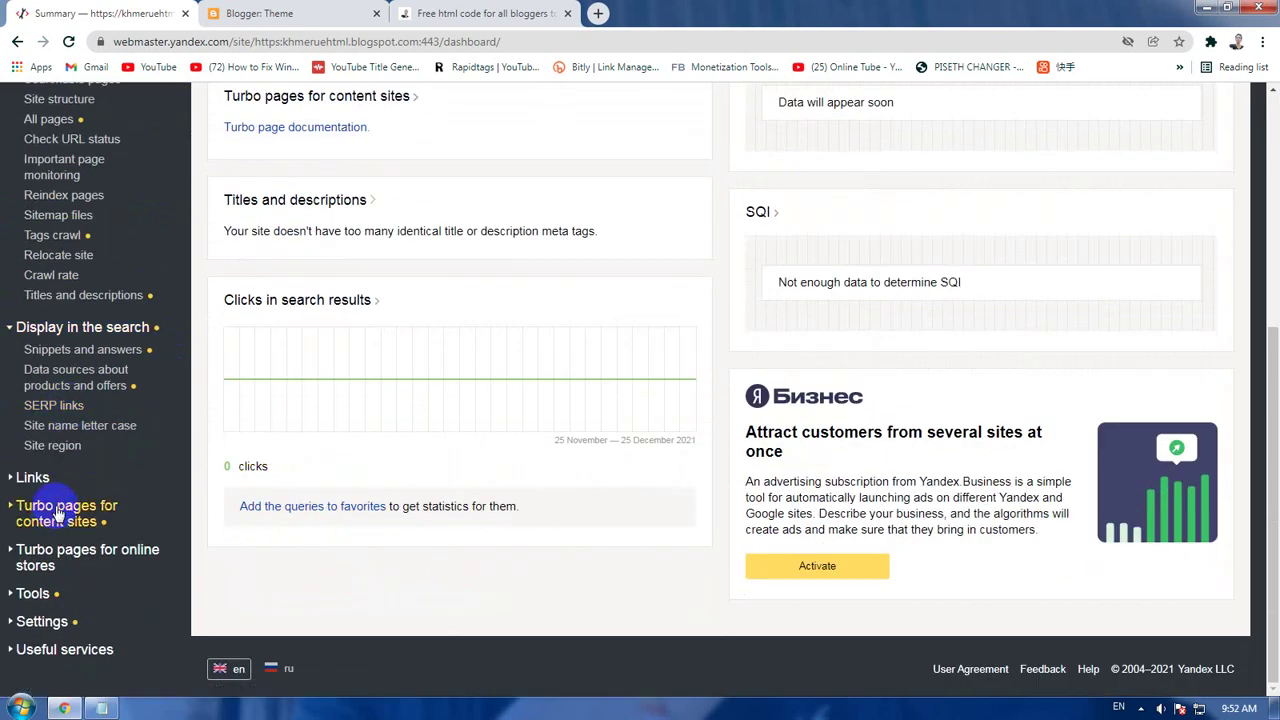
{"action": "left_click", "coordinate": [30, 477]}
{"action": "scroll", "coordinate": [120, 434], "scroll_direction": "down", "scroll_amount": 1}
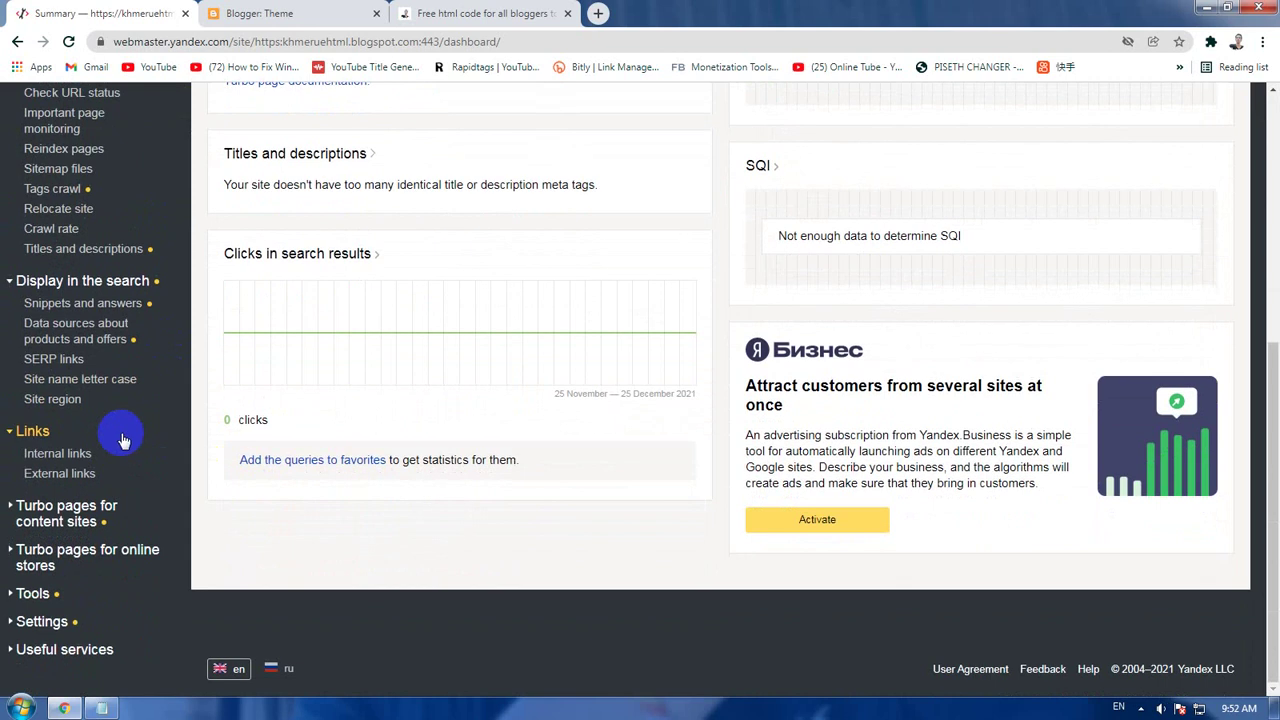
{"action": "left_click", "coordinate": [40, 514]}
{"action": "scroll", "coordinate": [137, 443], "scroll_direction": "down", "scroll_amount": 2}
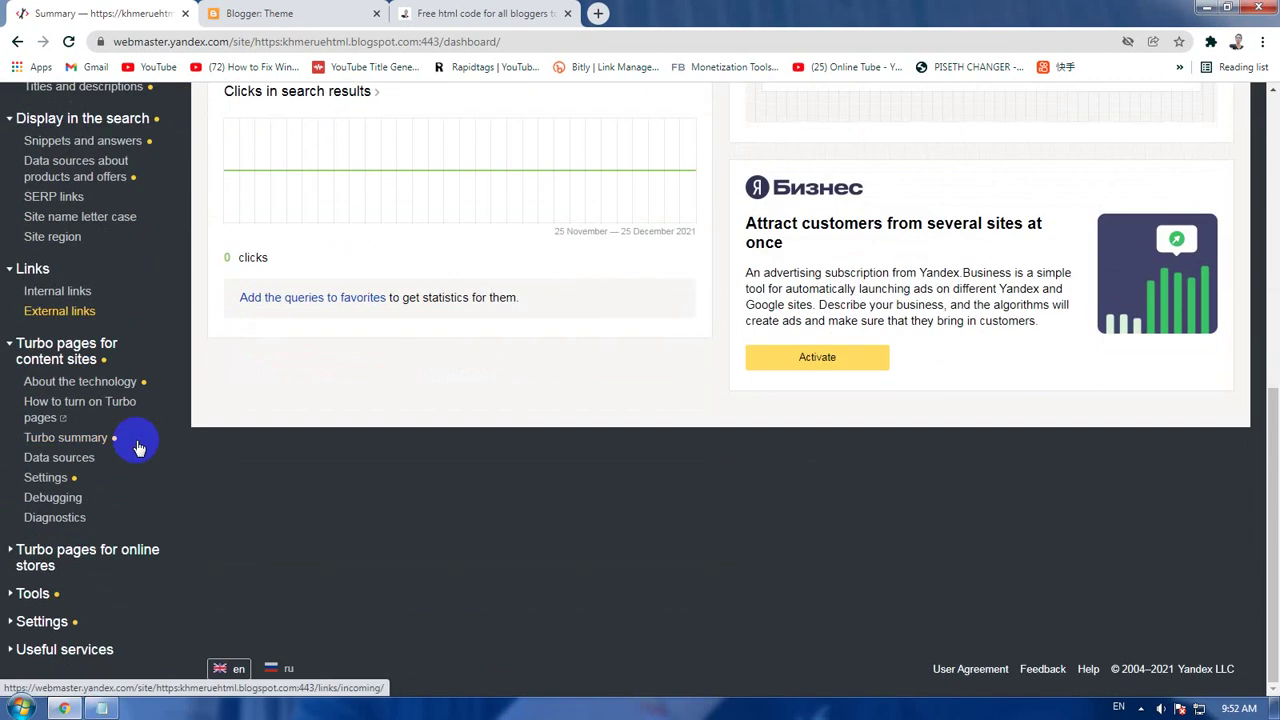
{"action": "left_click", "coordinate": [90, 552]}
{"action": "scroll", "coordinate": [101, 549], "scroll_direction": "down", "scroll_amount": 1}
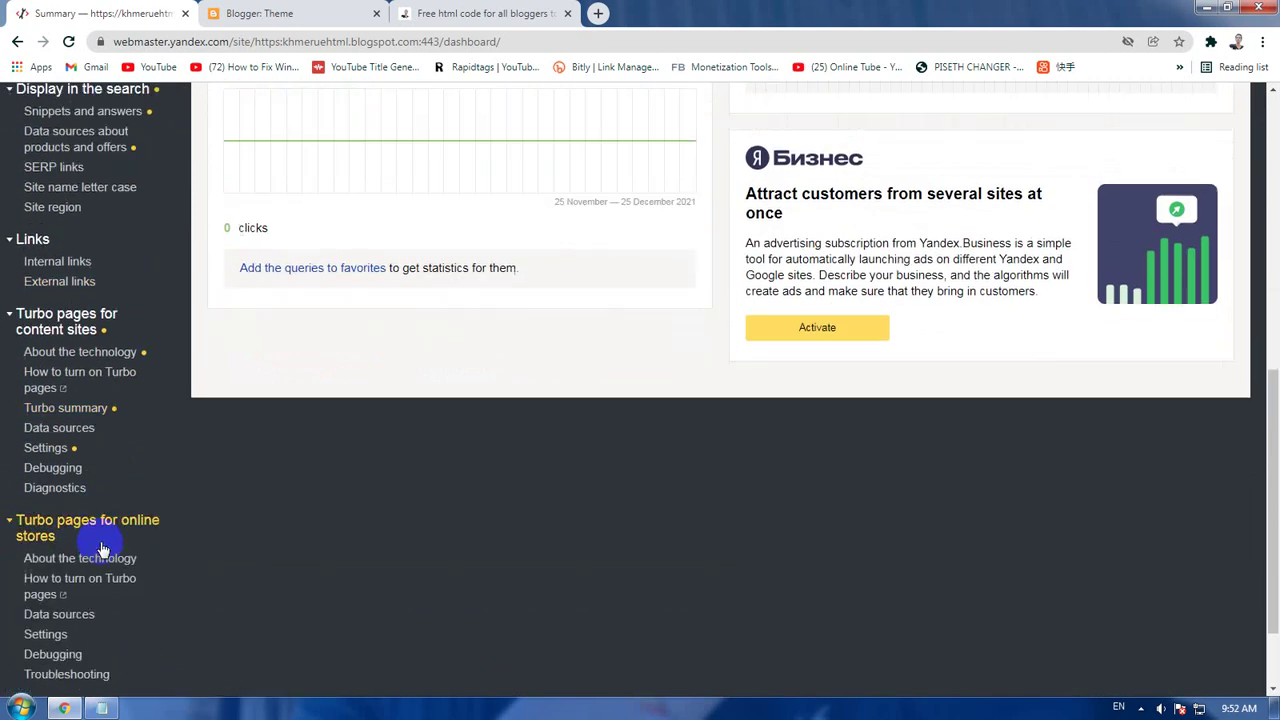
{"action": "scroll", "coordinate": [101, 549], "scroll_direction": "down", "scroll_amount": 1}
Expand Tools, Settings and Useful services, then open Indexing > Sitemap files
{"action": "left_click", "coordinate": [52, 593]}
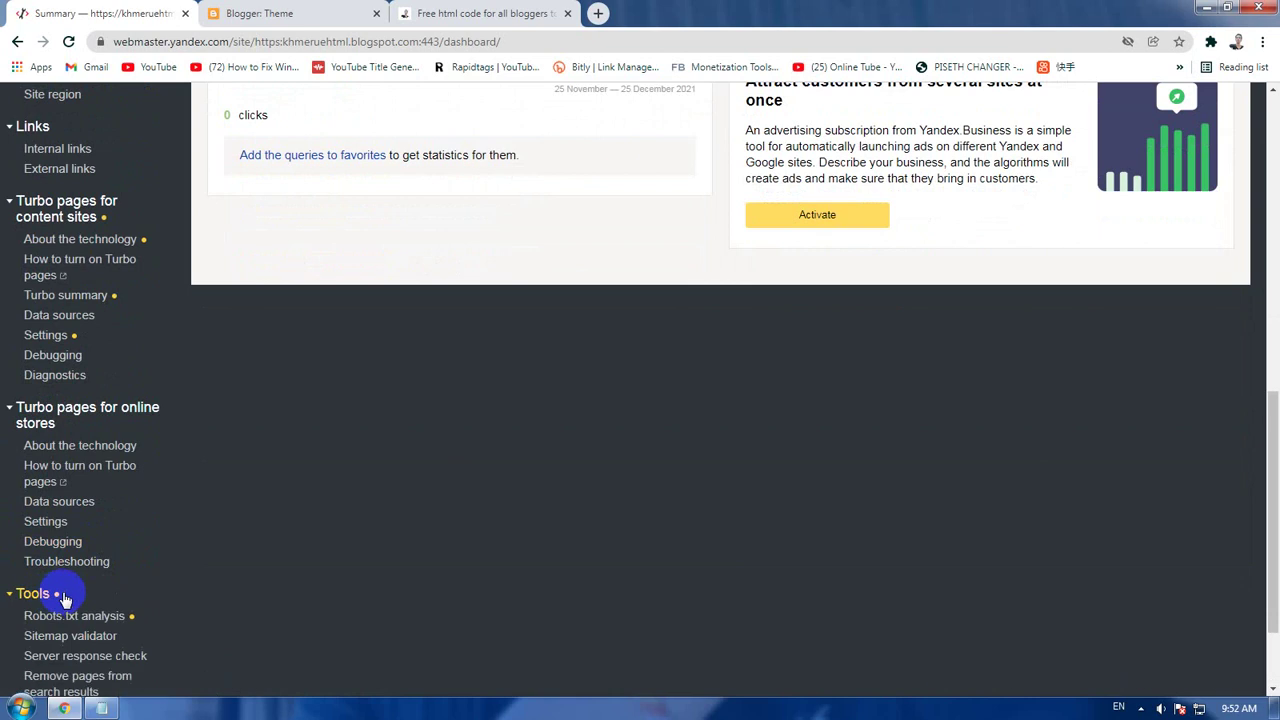
{"action": "scroll", "coordinate": [118, 594], "scroll_direction": "down", "scroll_amount": 2}
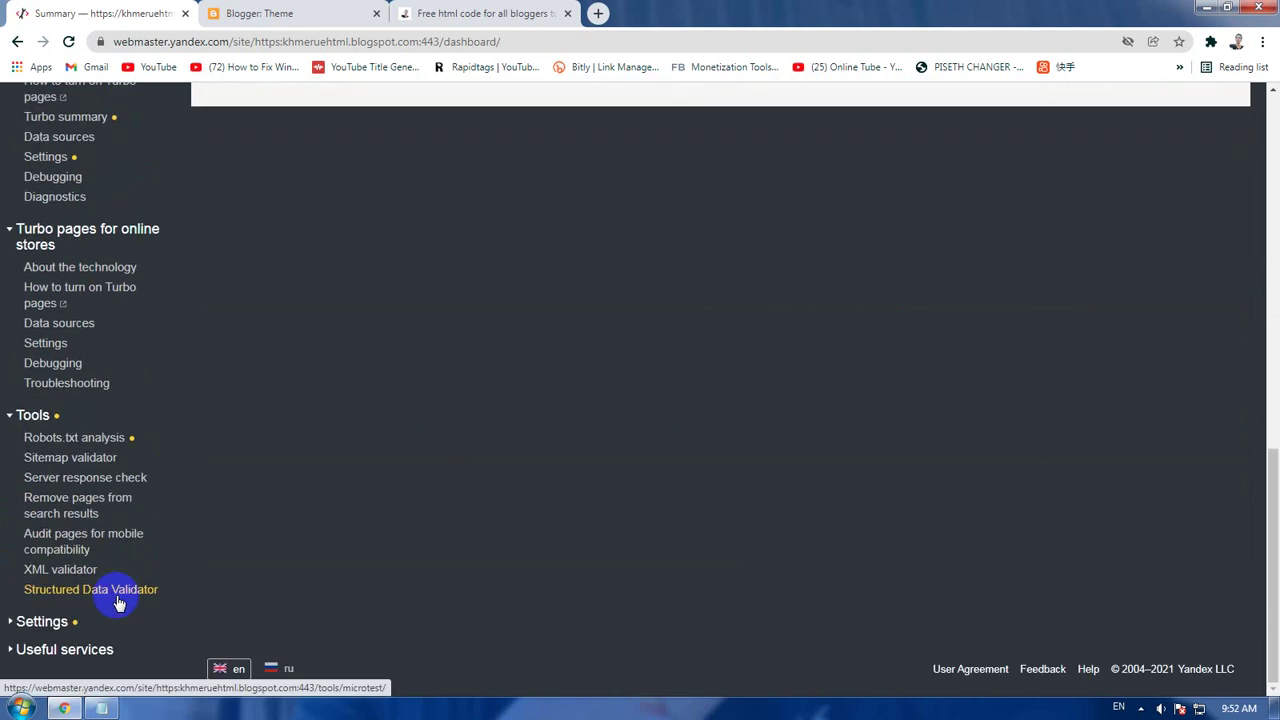
{"action": "left_click", "coordinate": [30, 622]}
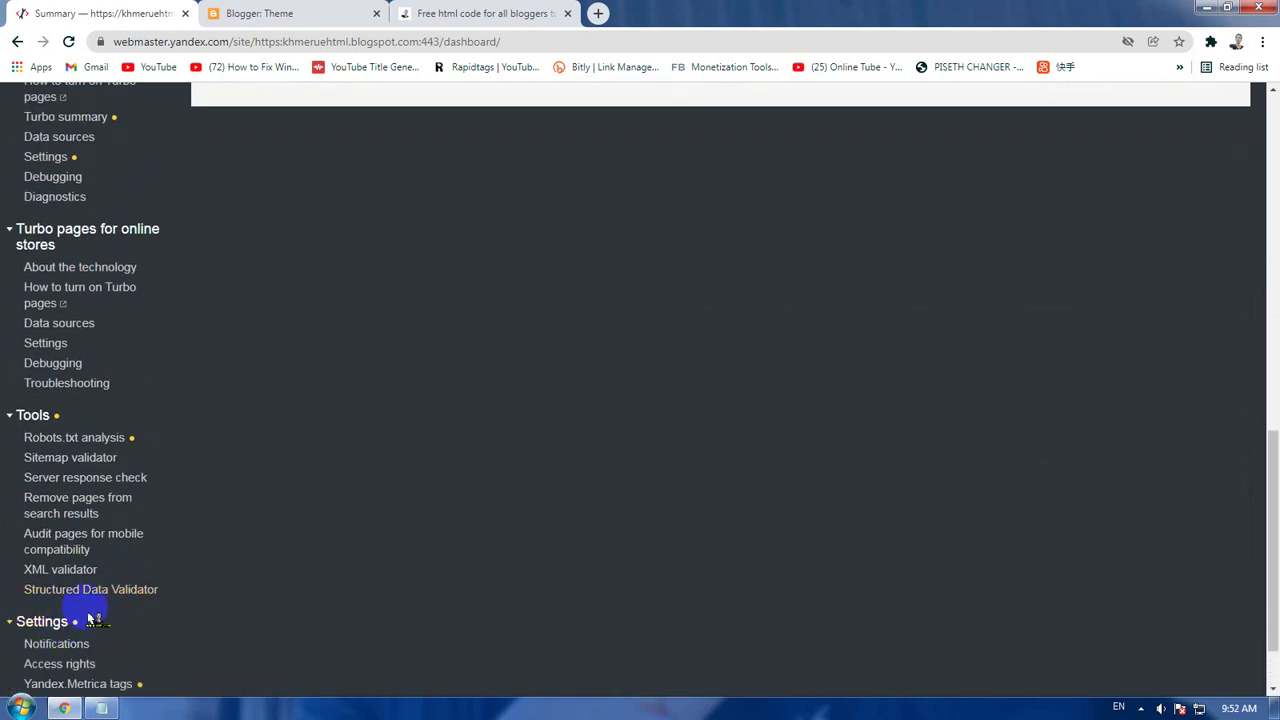
{"action": "scroll", "coordinate": [87, 611], "scroll_direction": "down", "scroll_amount": 1}
{"action": "left_click", "coordinate": [70, 650]}
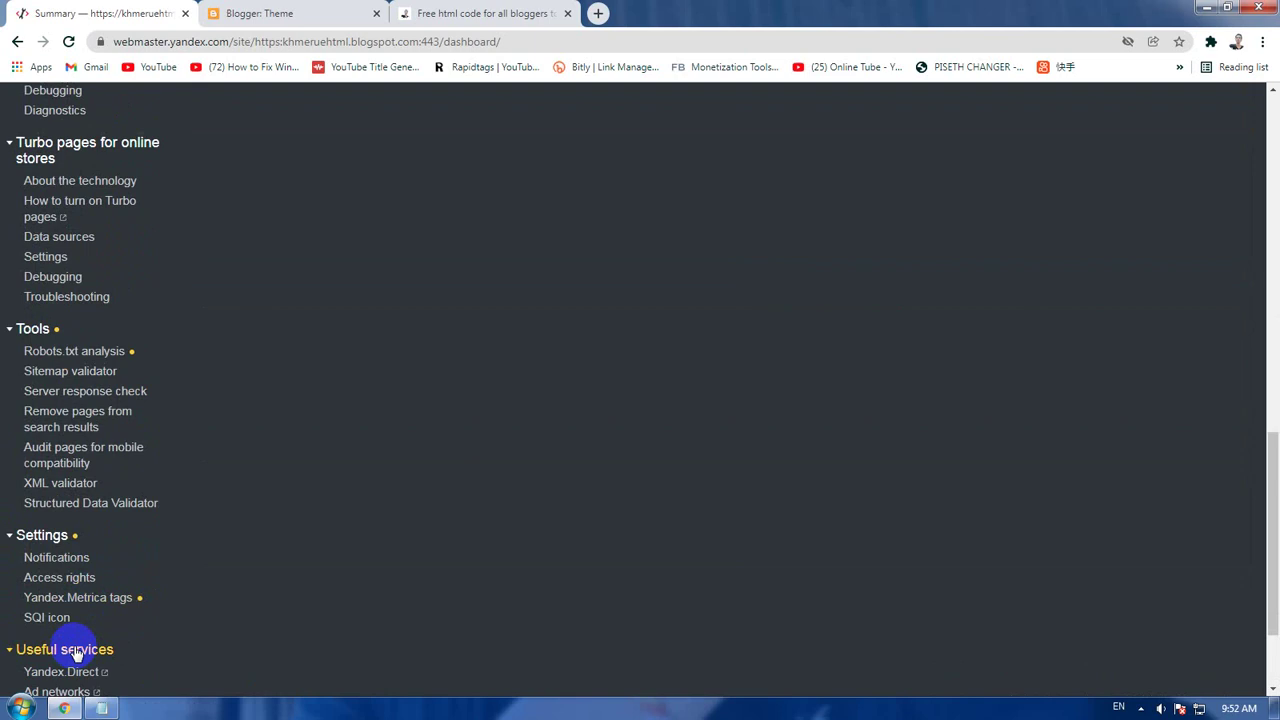
{"action": "scroll", "coordinate": [133, 572], "scroll_direction": "down", "scroll_amount": 2}
{"action": "scroll", "coordinate": [133, 572], "scroll_direction": "up", "scroll_amount": 2}
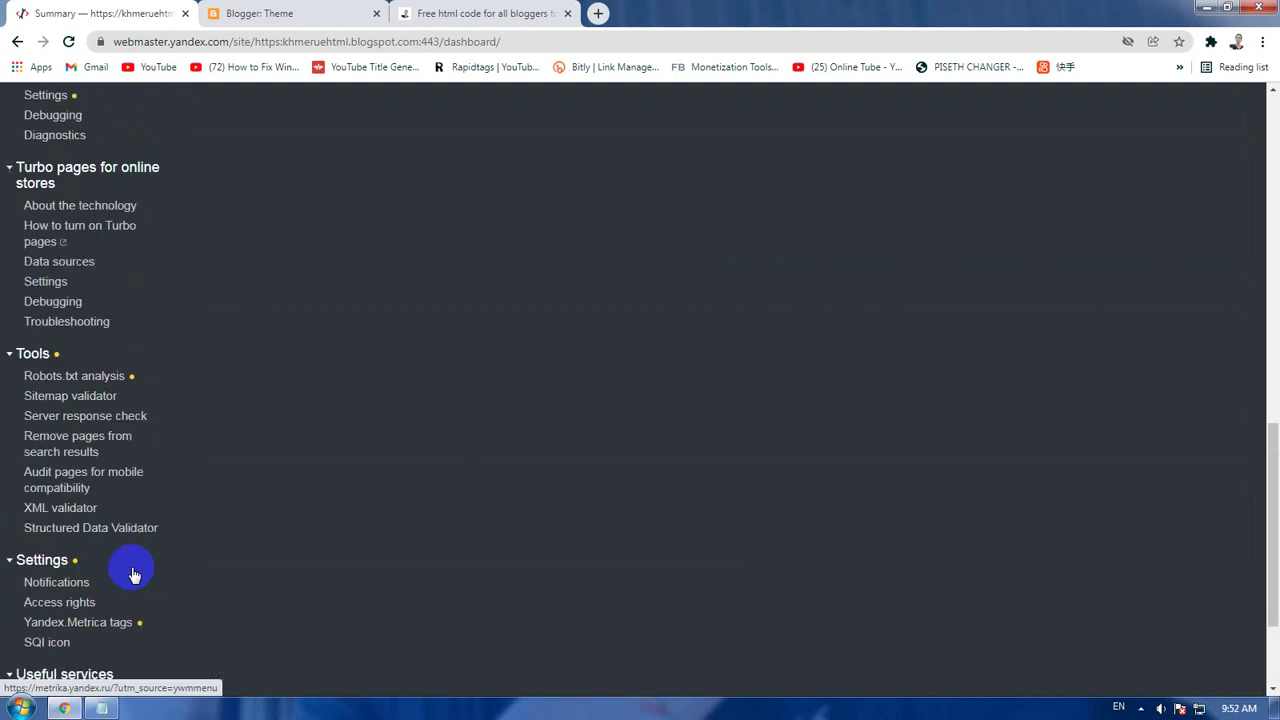
{"action": "scroll", "coordinate": [133, 572], "scroll_direction": "up", "scroll_amount": 4}
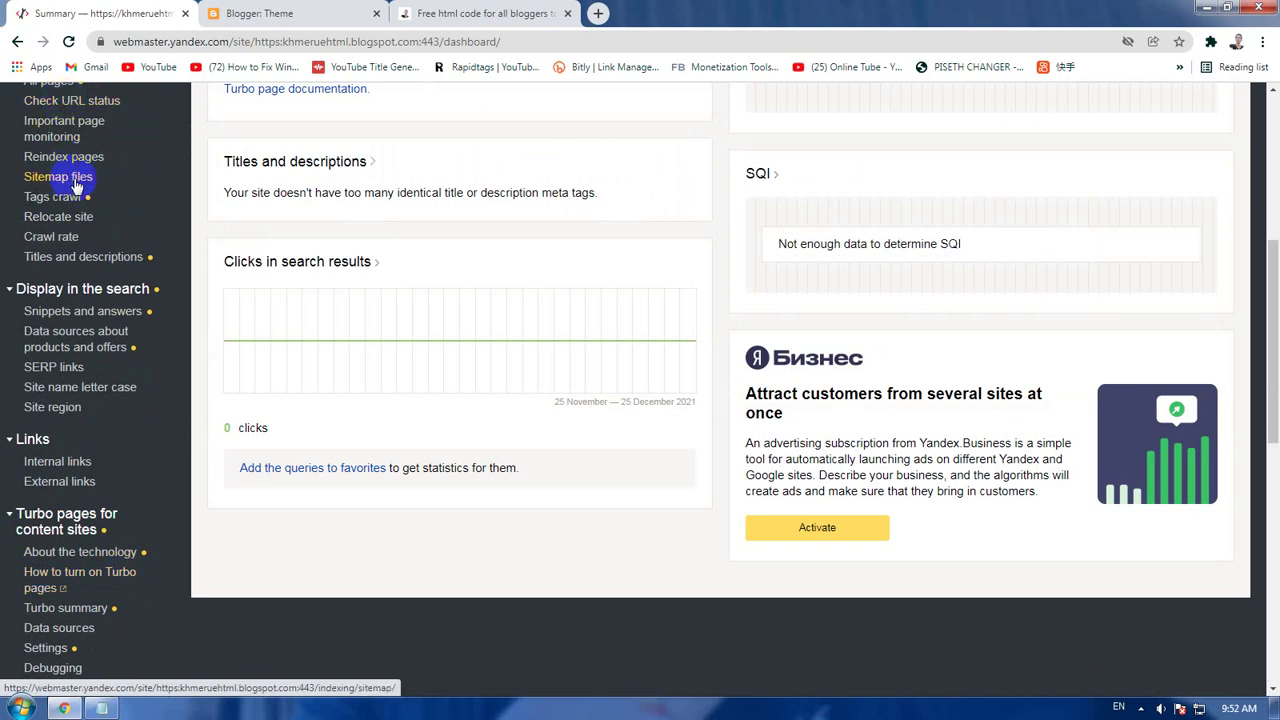
{"action": "left_click", "coordinate": [75, 182]}
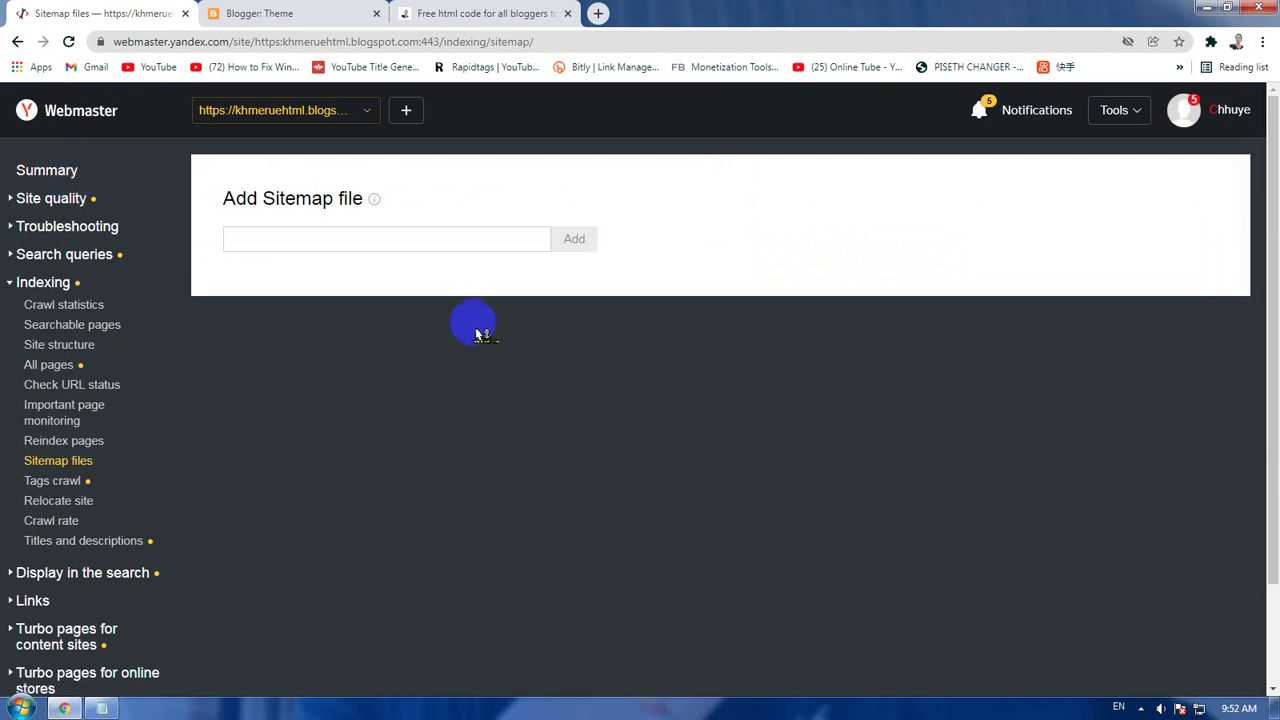
Open the blog's /sitemap.xml index and select its text
{"action": "left_click", "coordinate": [490, 13]}
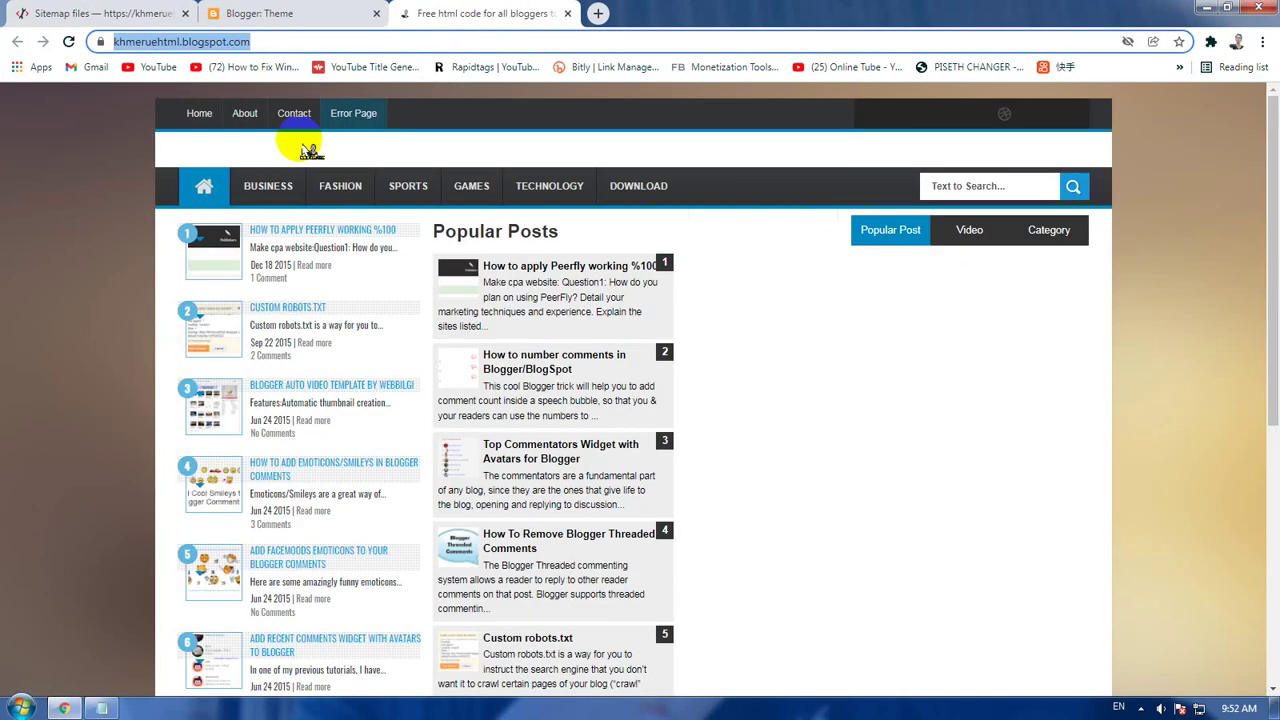
{"action": "left_click", "coordinate": [318, 41]}
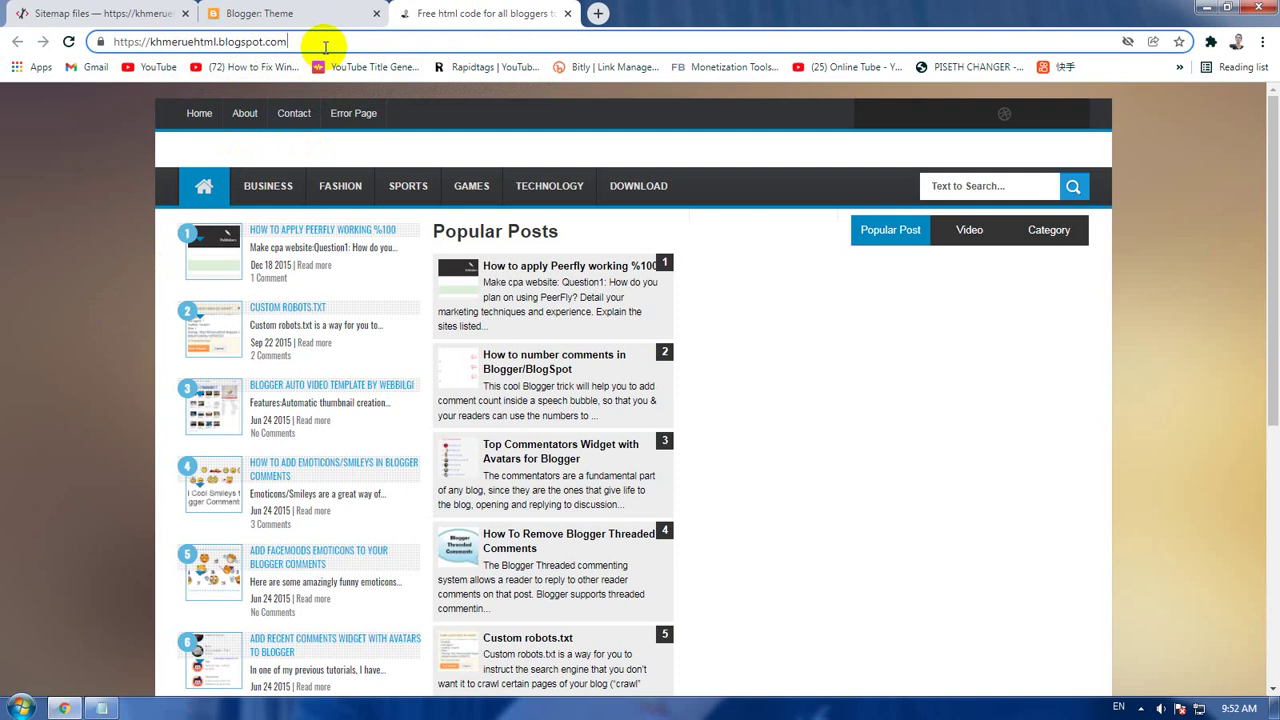
{"action": "type", "text": "/sitemap.xml"}
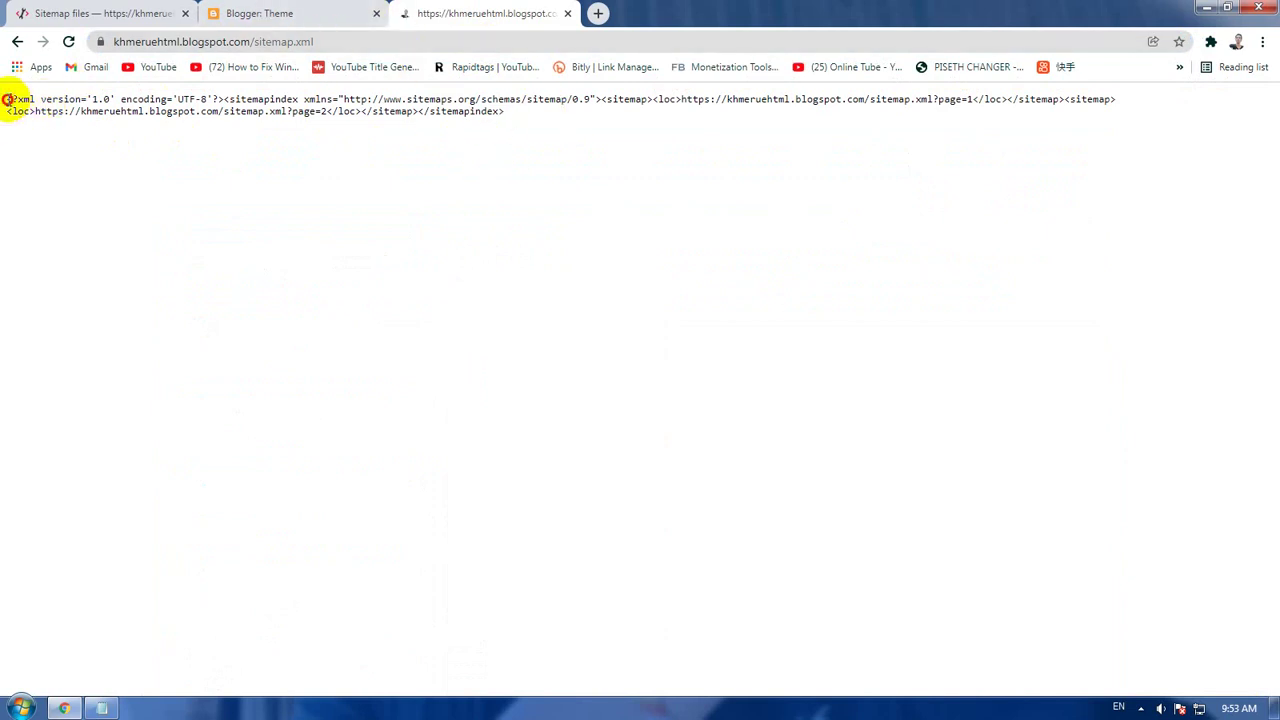
{"action": "left_click_drag", "start_coordinate": [6, 99], "coordinate": [720, 120]}
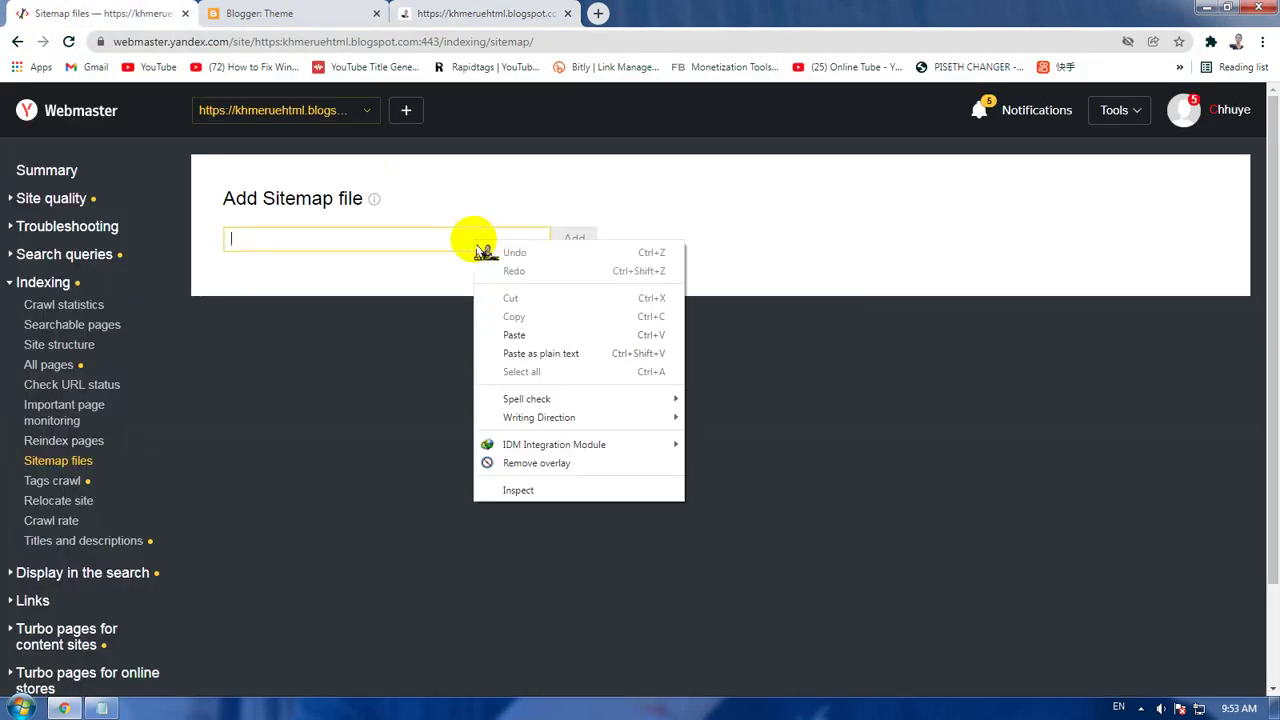
{"action": "left_click", "coordinate": [516, 335]}
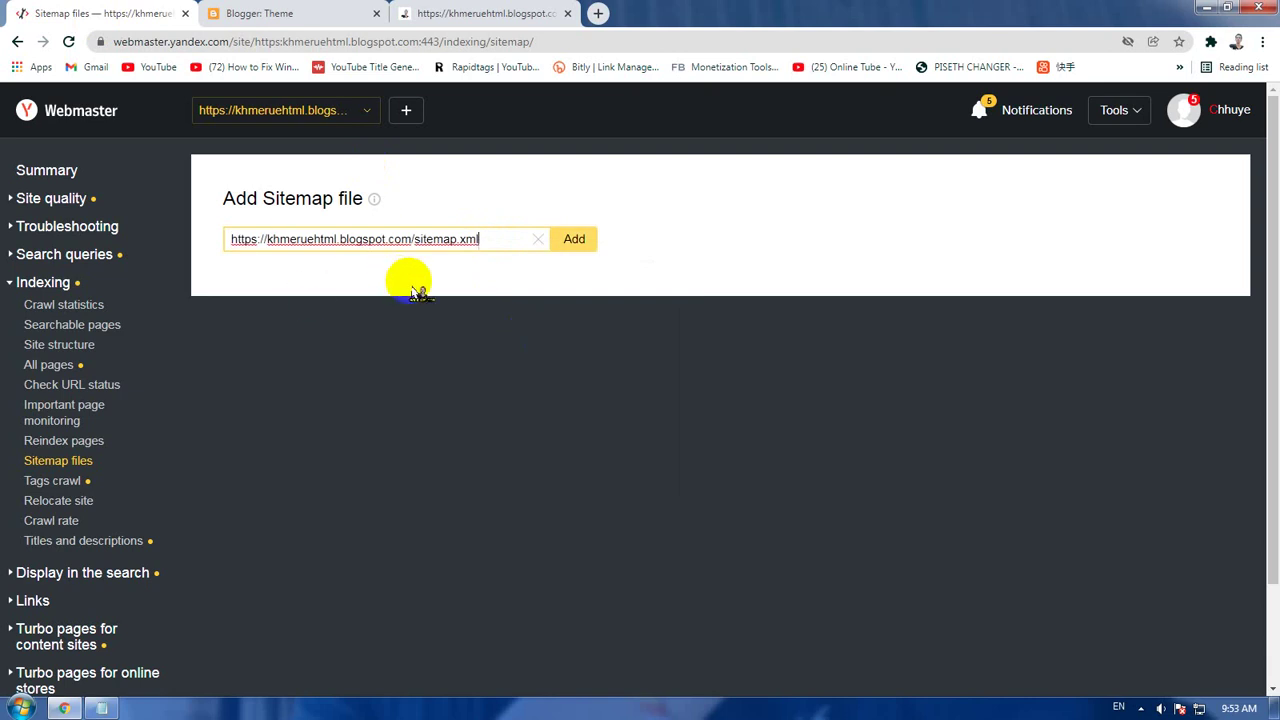
{"action": "left_click", "coordinate": [574, 241]}
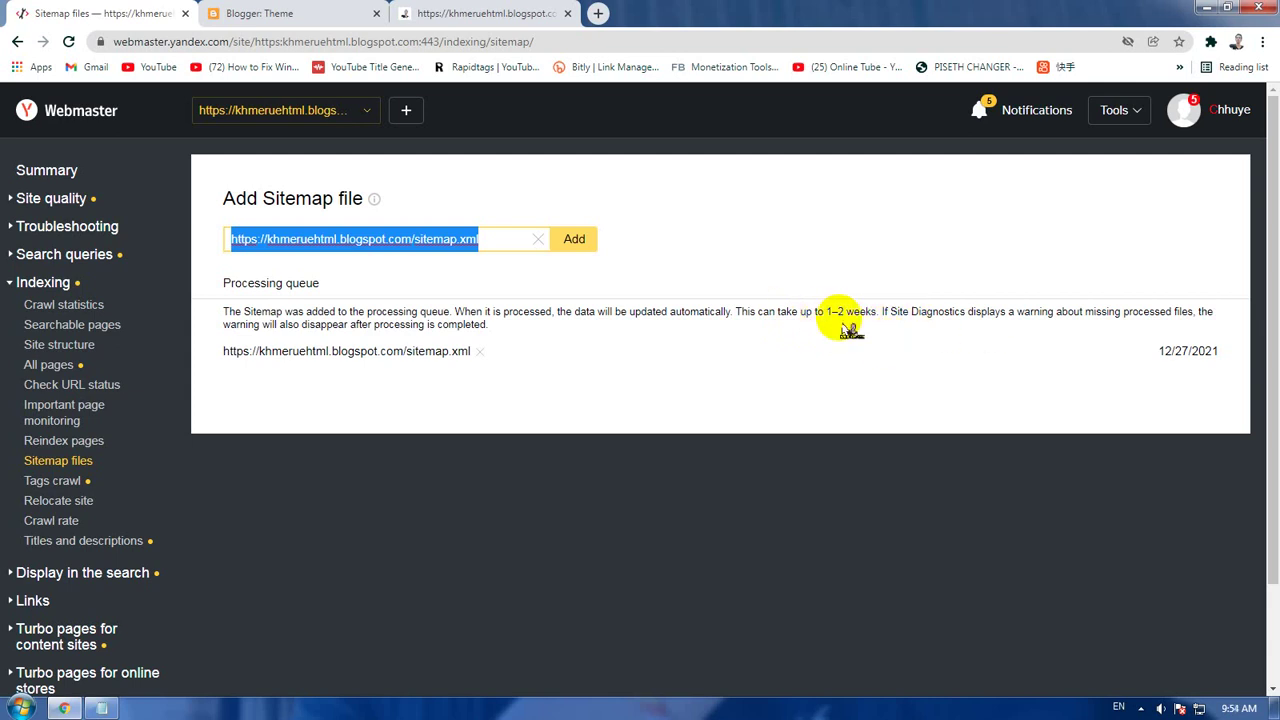
{"action": "left_click_drag", "start_coordinate": [813, 312], "coordinate": [950, 312]}
{"action": "left_click", "coordinate": [918, 470]}
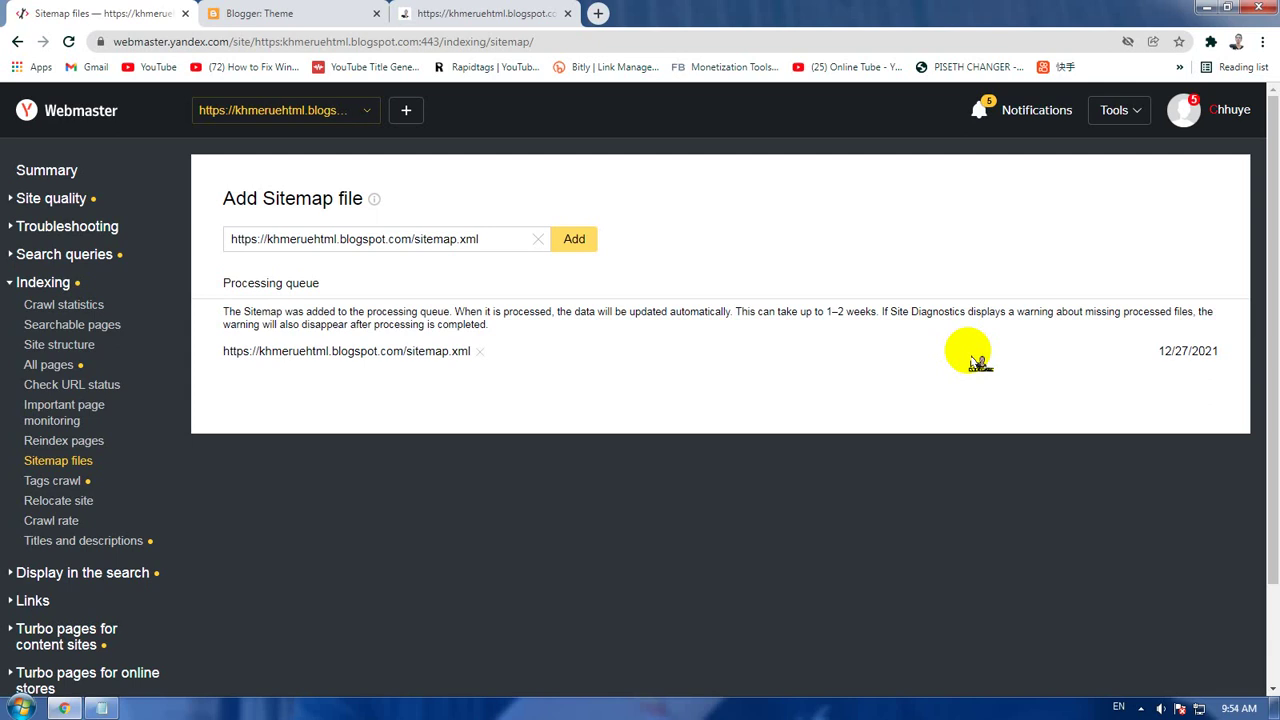
Return to Summary and switch the site selector to khmerueteams.blogspot.com
{"action": "left_click", "coordinate": [36, 176]}
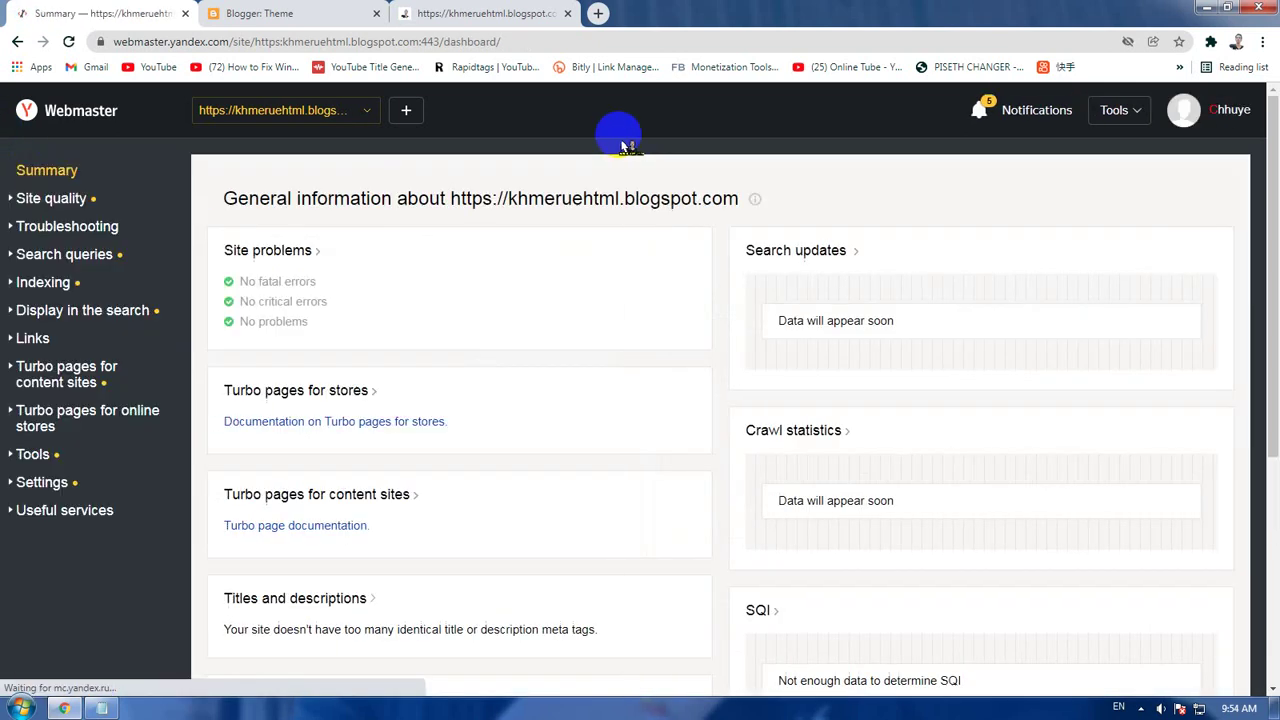
{"action": "left_click", "coordinate": [352, 116]}
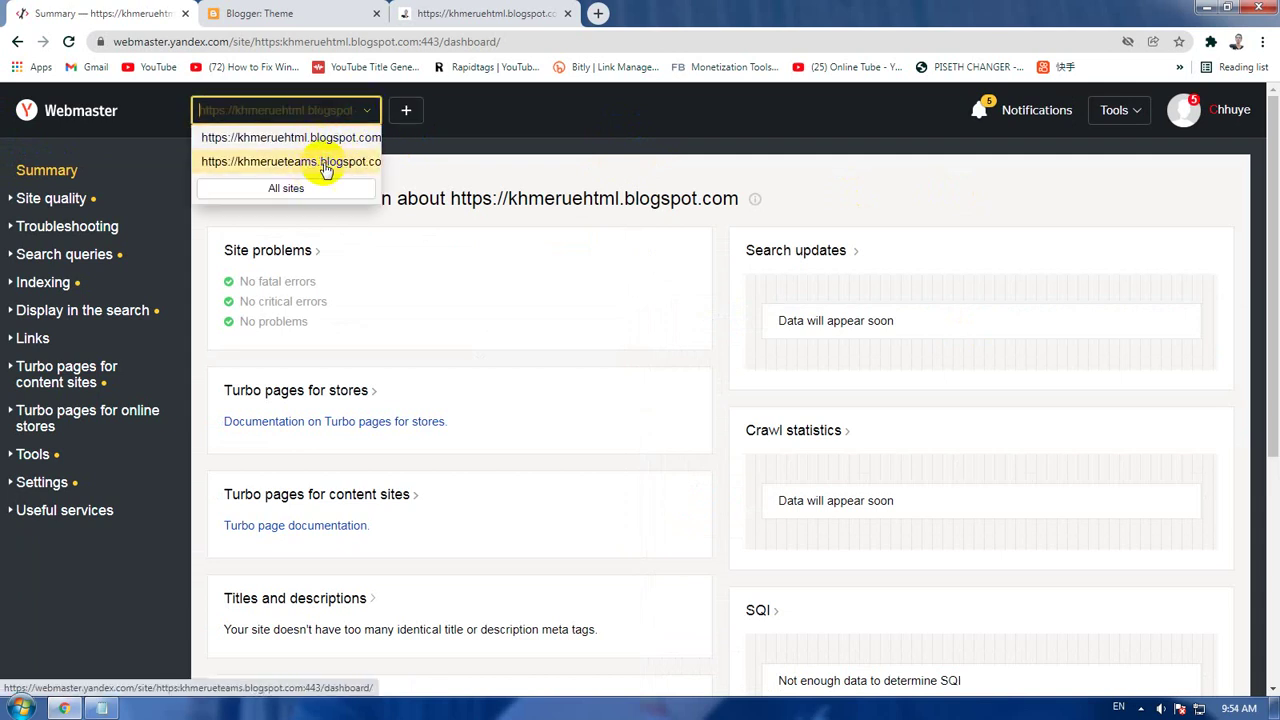
{"action": "left_click", "coordinate": [560, 118]}
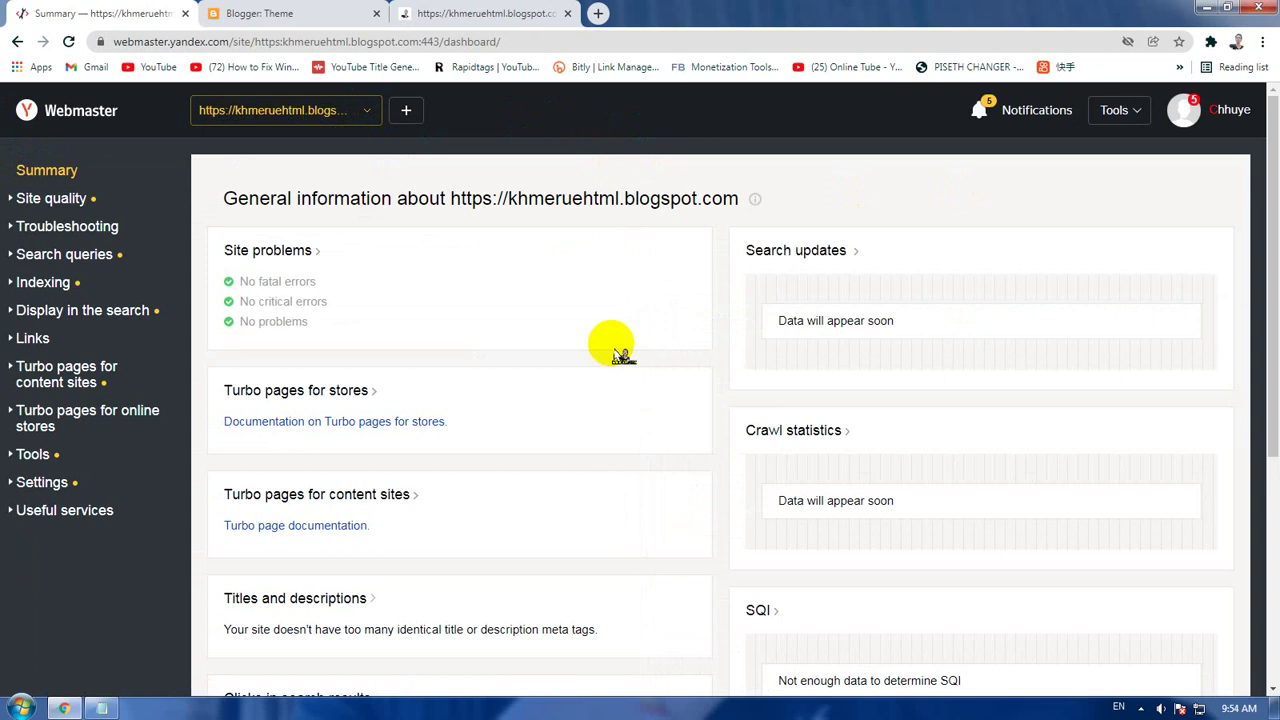
{"action": "scroll", "coordinate": [620, 350], "scroll_direction": "down", "scroll_amount": 5}
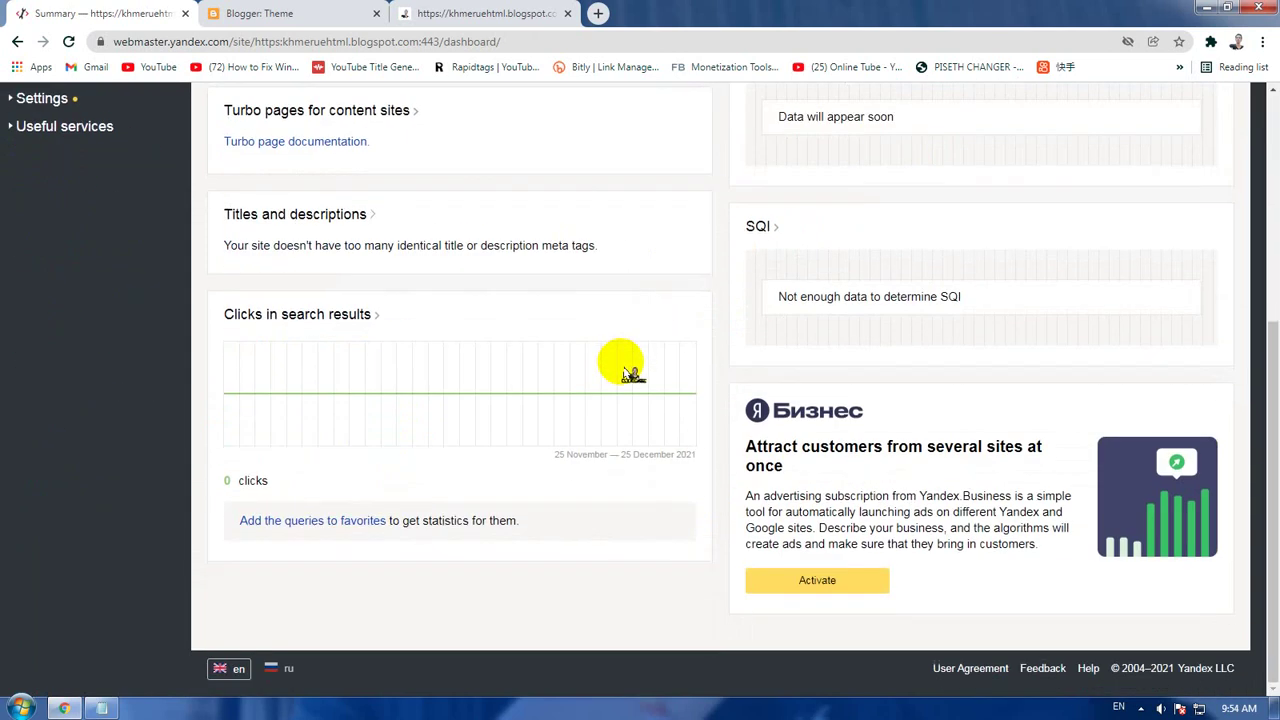
{"action": "scroll", "coordinate": [622, 372], "scroll_direction": "up", "scroll_amount": 3}
{"action": "scroll", "coordinate": [622, 372], "scroll_direction": "up", "scroll_amount": 2}
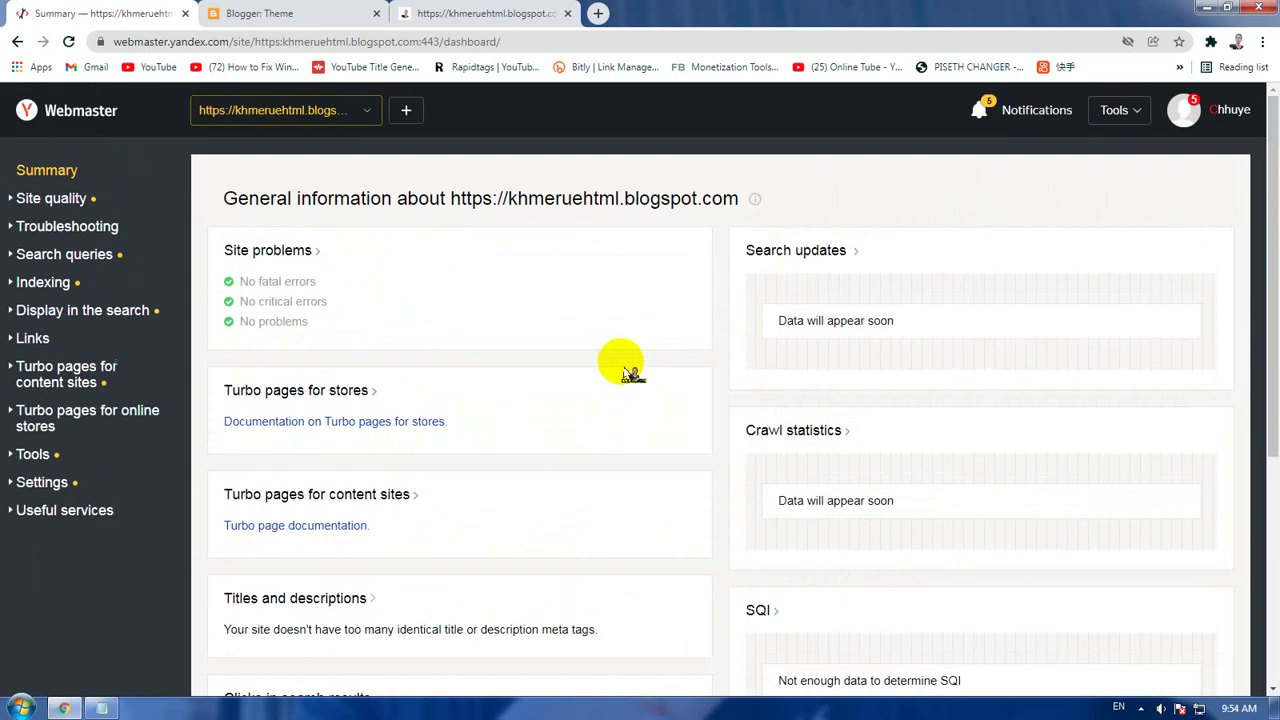
{"action": "left_click", "coordinate": [343, 110]}
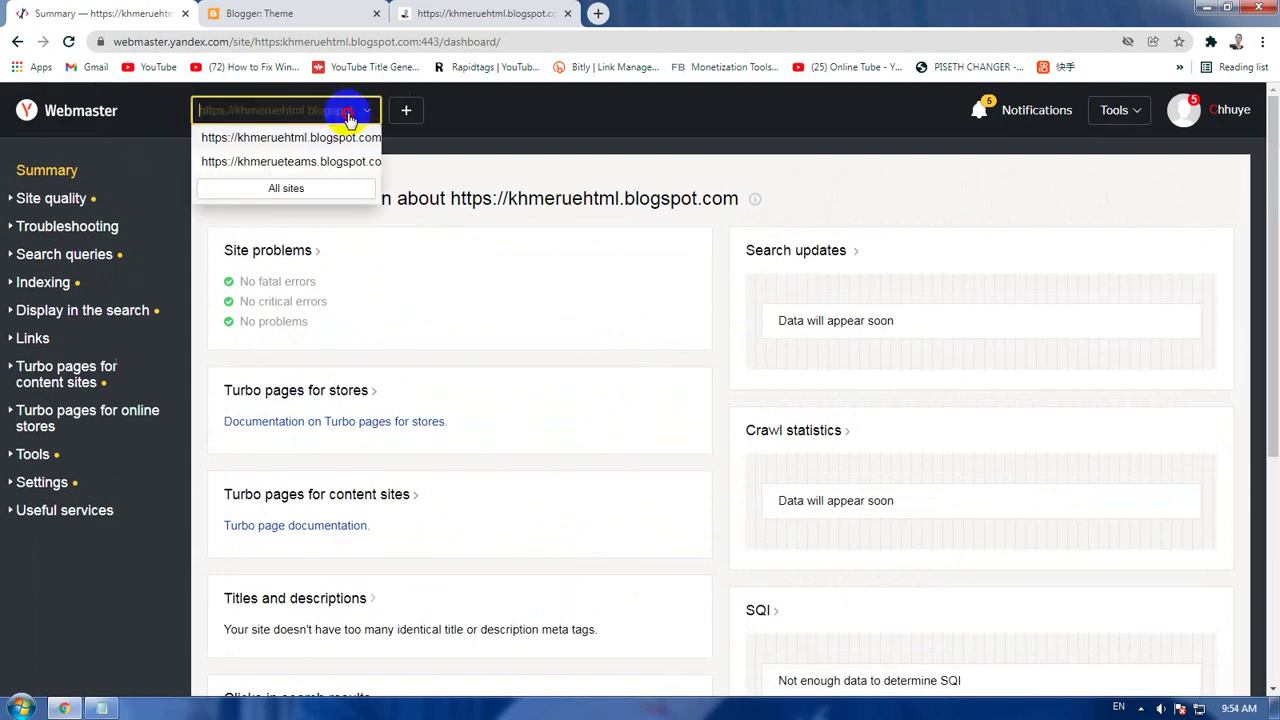
{"action": "left_click", "coordinate": [331, 166]}
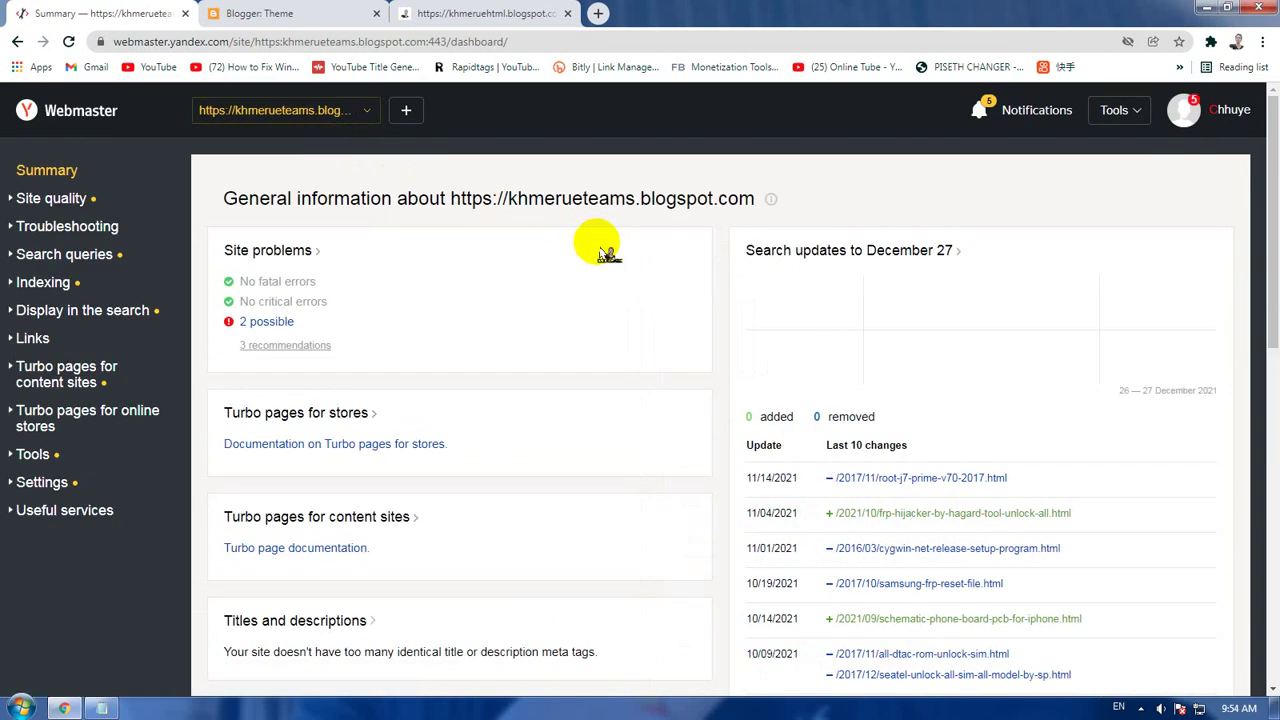
Review the khmerueteams.blogspot.com dashboard, then minimize the browser to show the desktop
{"action": "scroll", "coordinate": [607, 253], "scroll_direction": "down", "scroll_amount": 3}
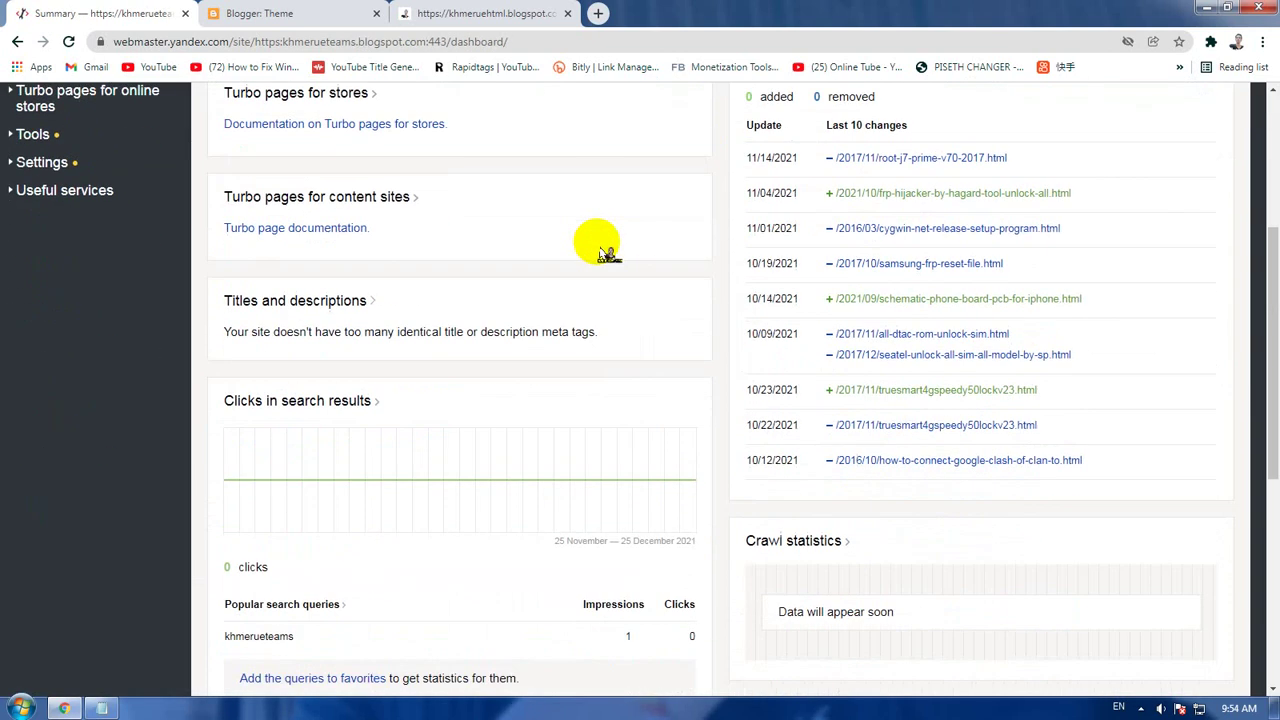
{"action": "scroll", "coordinate": [890, 458], "scroll_direction": "down", "scroll_amount": 3}
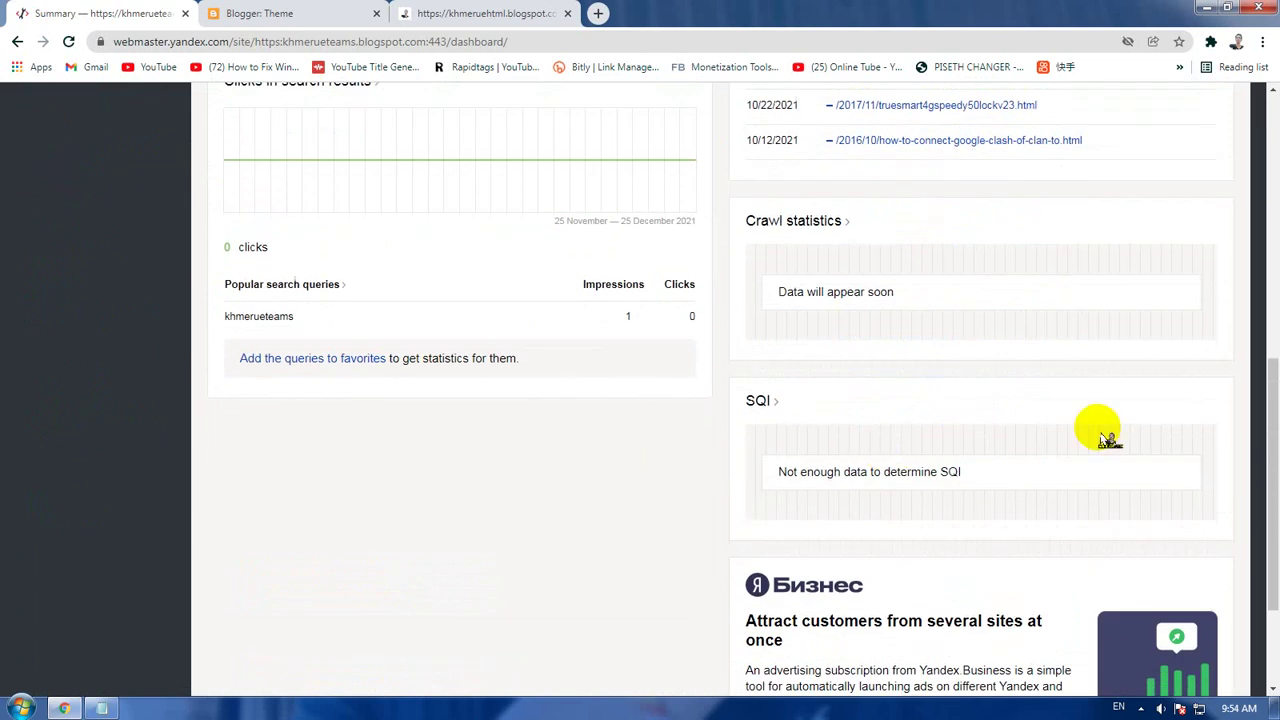
{"action": "scroll", "coordinate": [1108, 440], "scroll_direction": "up", "scroll_amount": 1}
{"action": "scroll", "coordinate": [1108, 440], "scroll_direction": "up", "scroll_amount": 1}
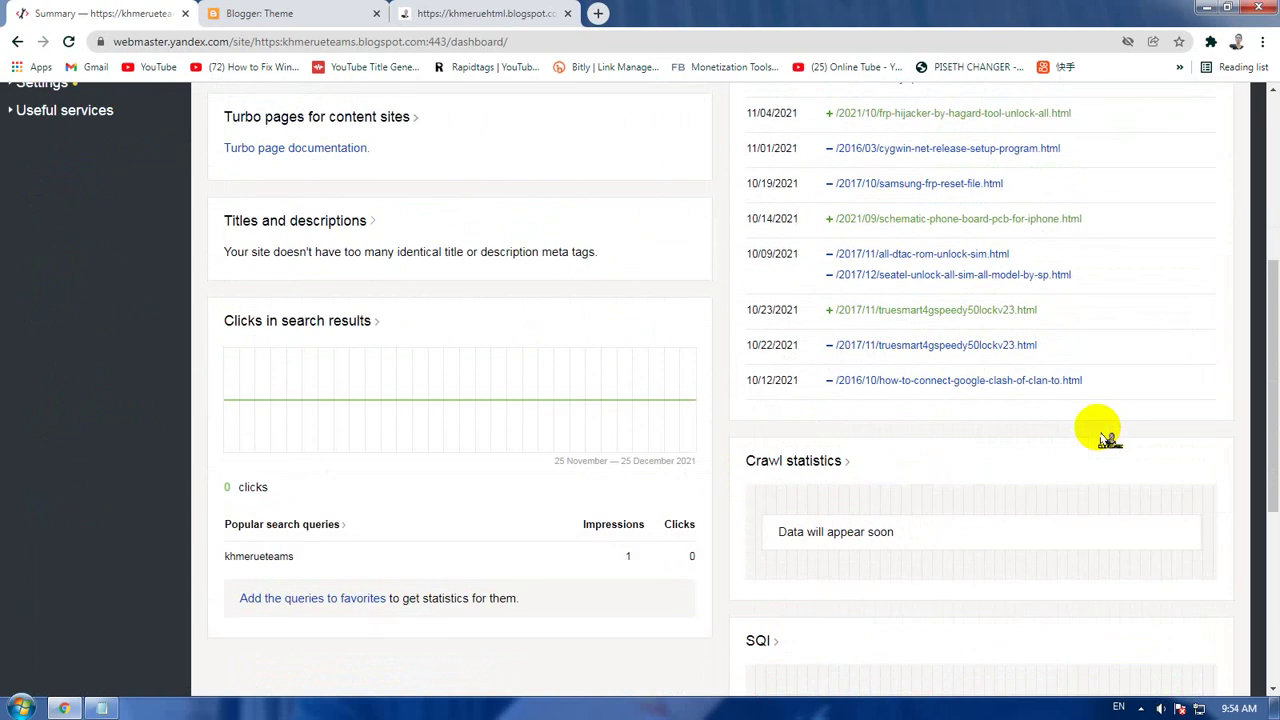
{"action": "scroll", "coordinate": [1105, 435], "scroll_direction": "up", "scroll_amount": 3}
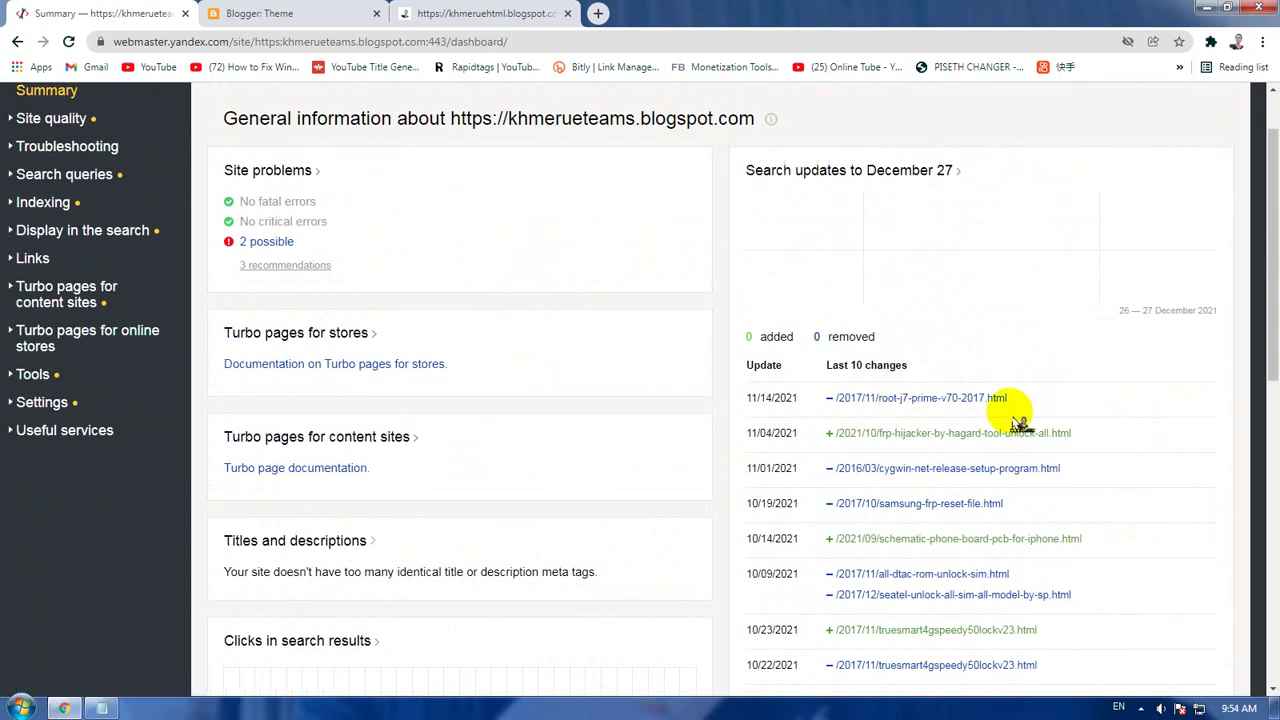
{"action": "scroll", "coordinate": [1105, 410], "scroll_direction": "down", "scroll_amount": 3}
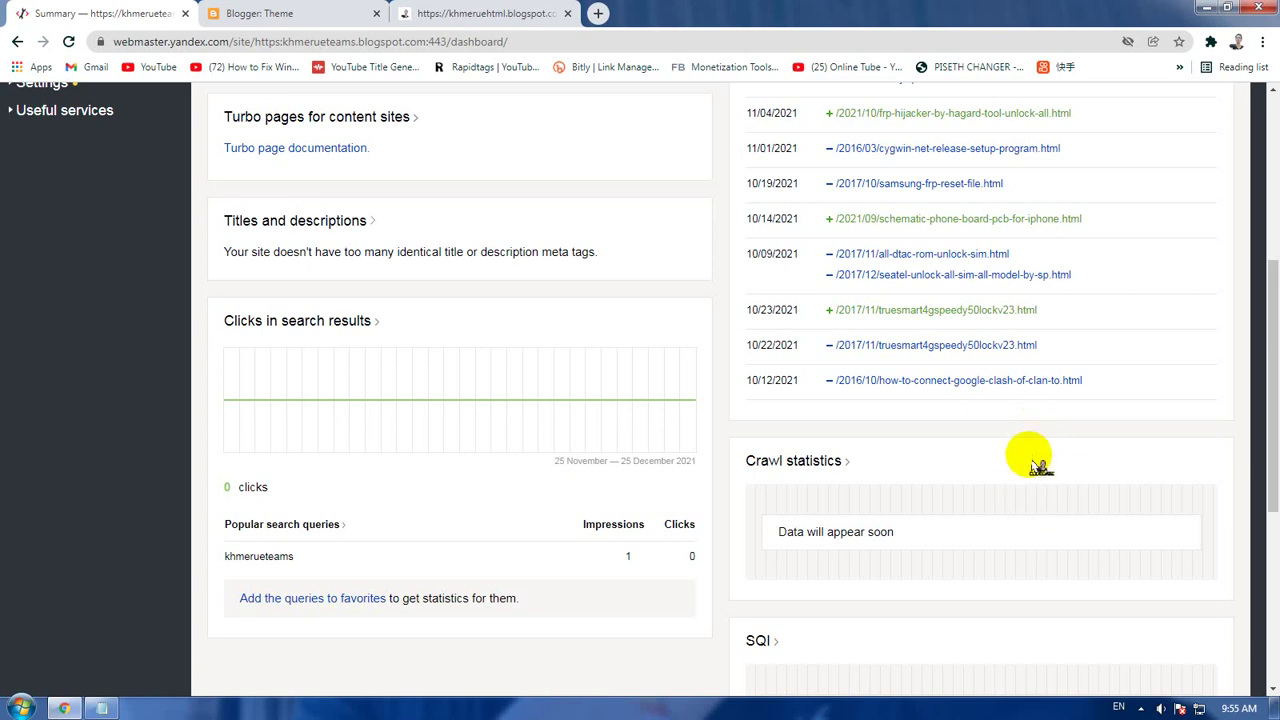
{"action": "scroll", "coordinate": [1040, 465], "scroll_direction": "up", "scroll_amount": 4}
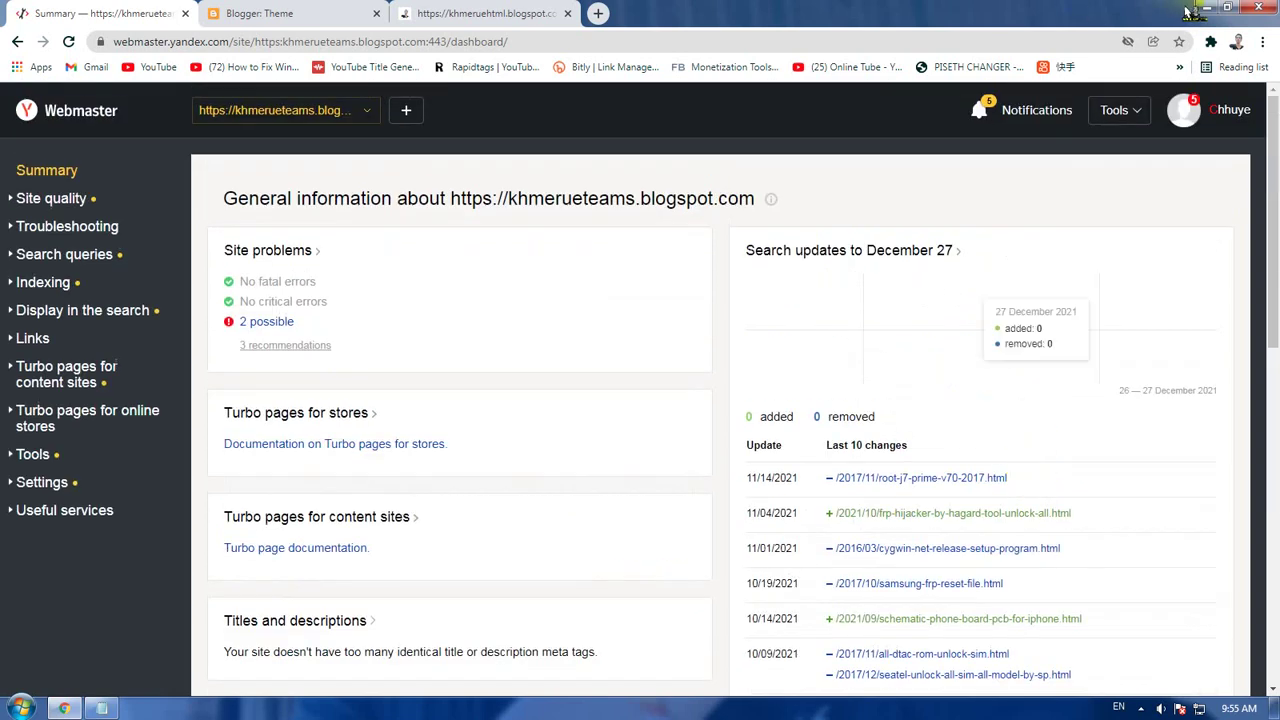
{"action": "left_click", "coordinate": [1206, 10]}
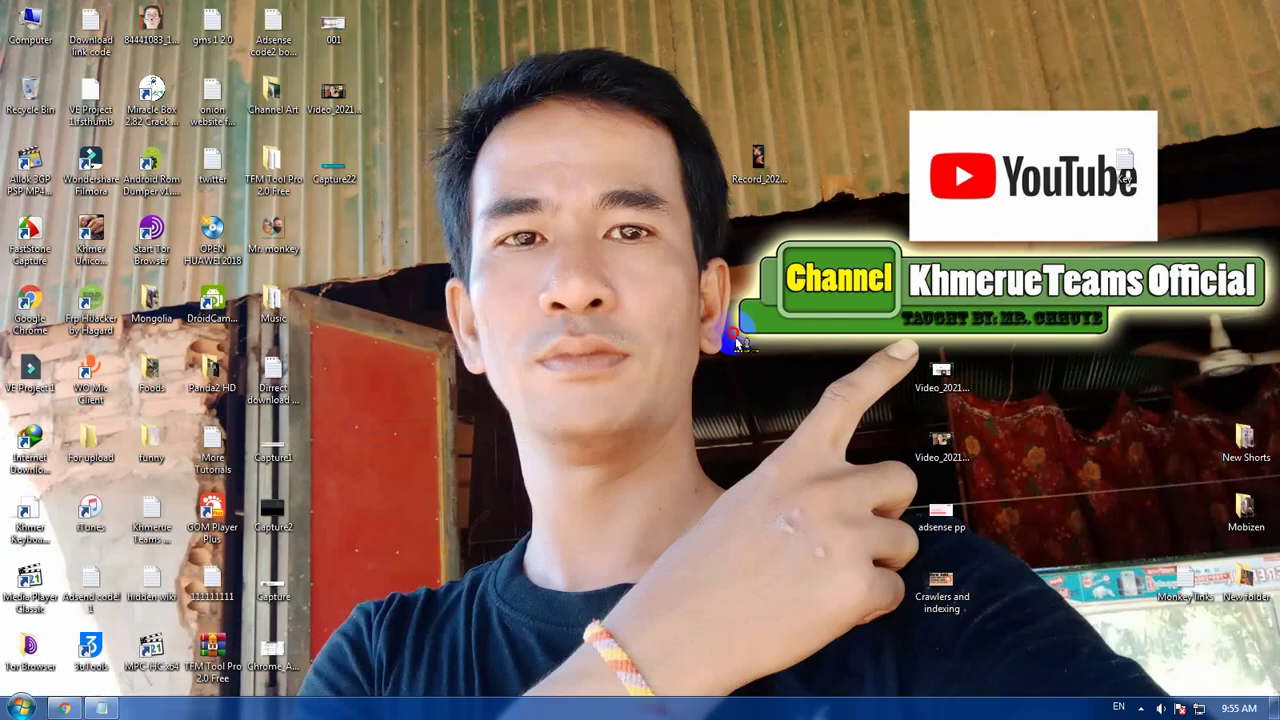